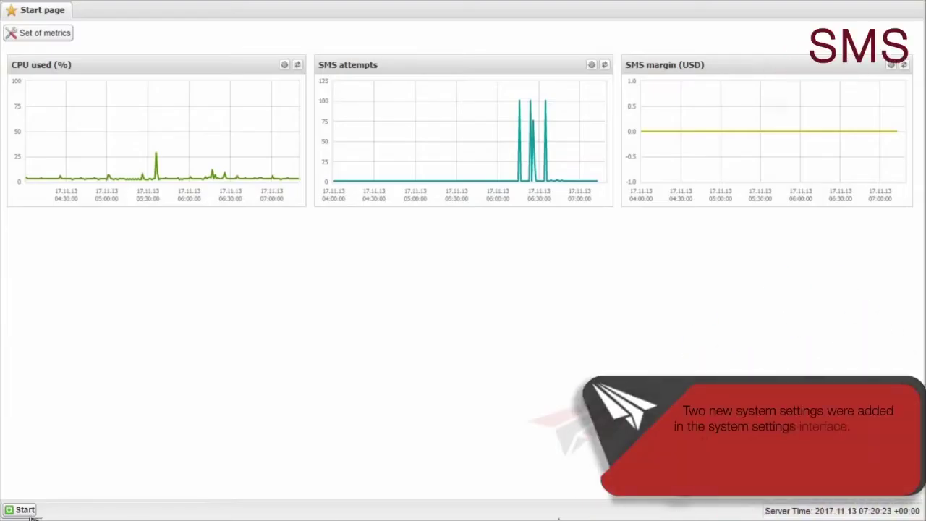
# Step: Open the administration system settings and expand the Partner portal parameters
pyautogui.click(22, 510)
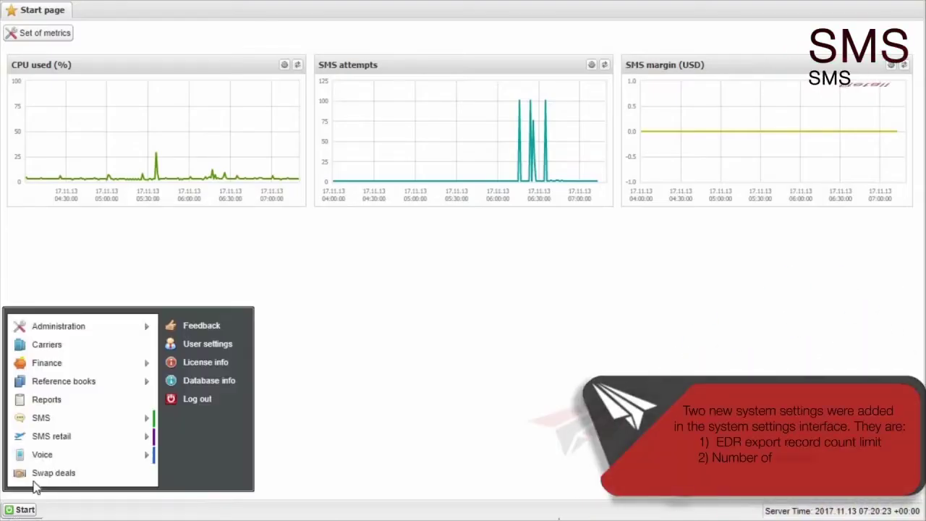
pyautogui.moveTo(91, 326)
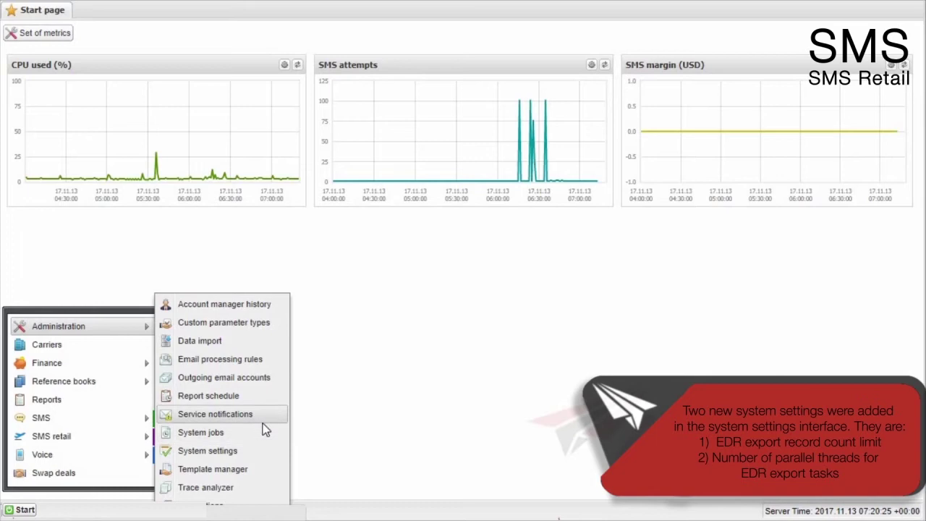
pyautogui.click(265, 449)
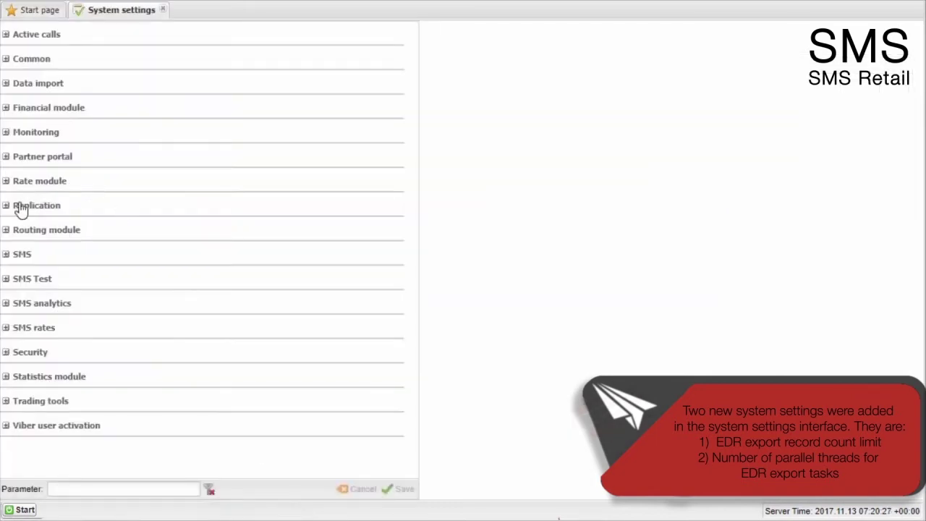
pyautogui.click(7, 158)
pyautogui.scroll(-8, 257, 244)
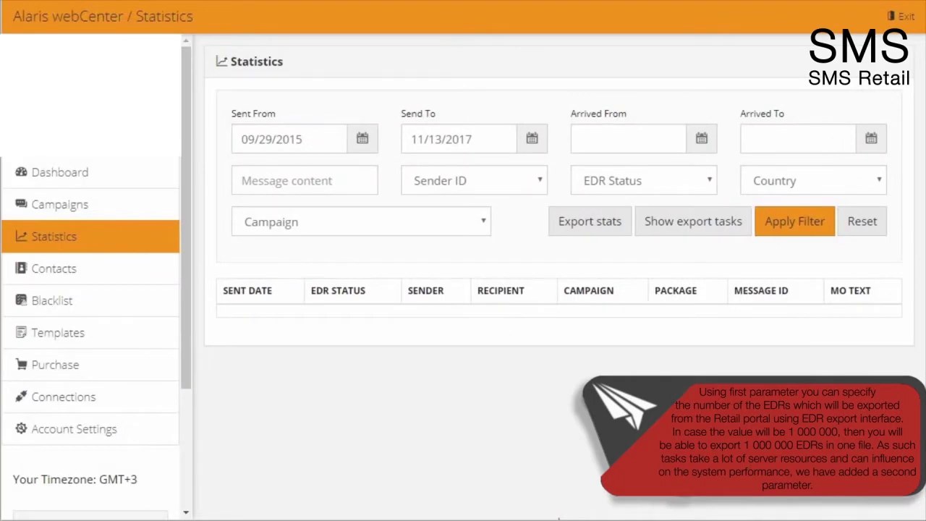
# Step: View the export tasks in webCenter Statistics, and locate the system settings for the EDR export record count limit and parallel export threads
pyautogui.click(684, 224)
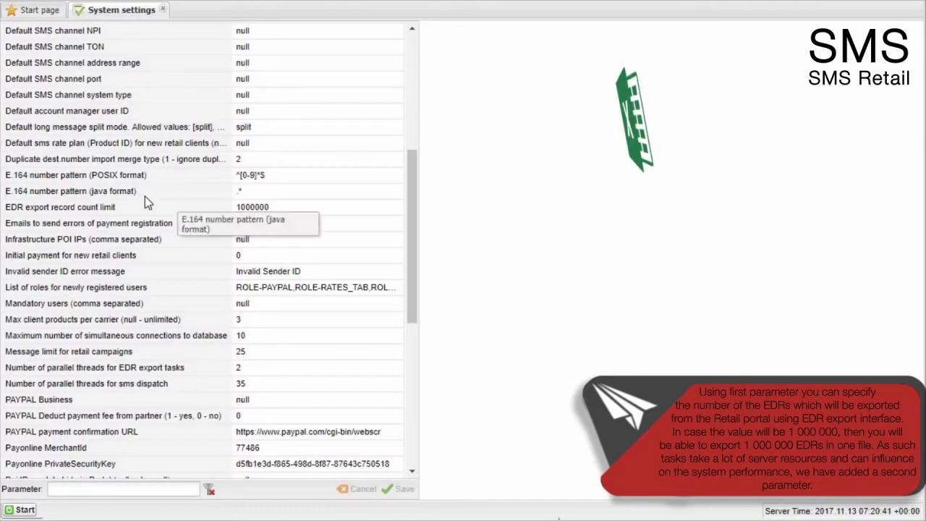
pyautogui.click(134, 204)
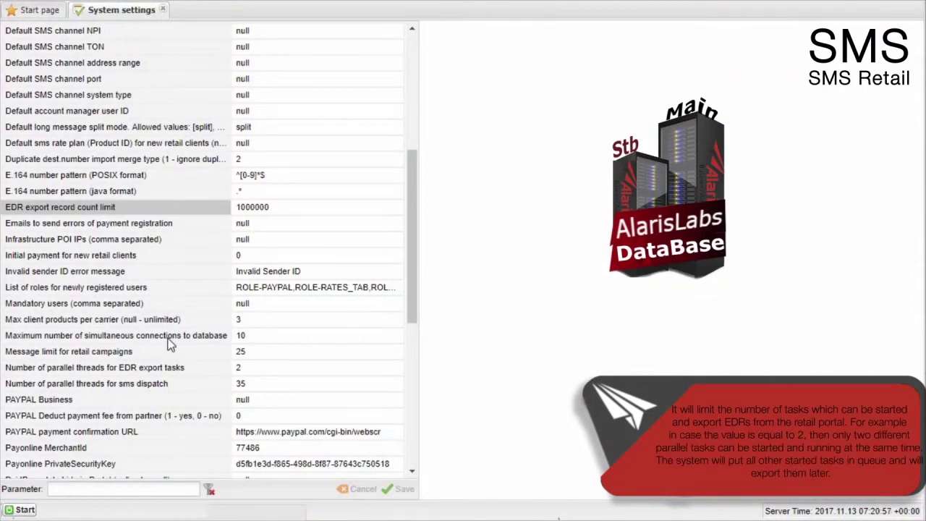
pyautogui.click(133, 366)
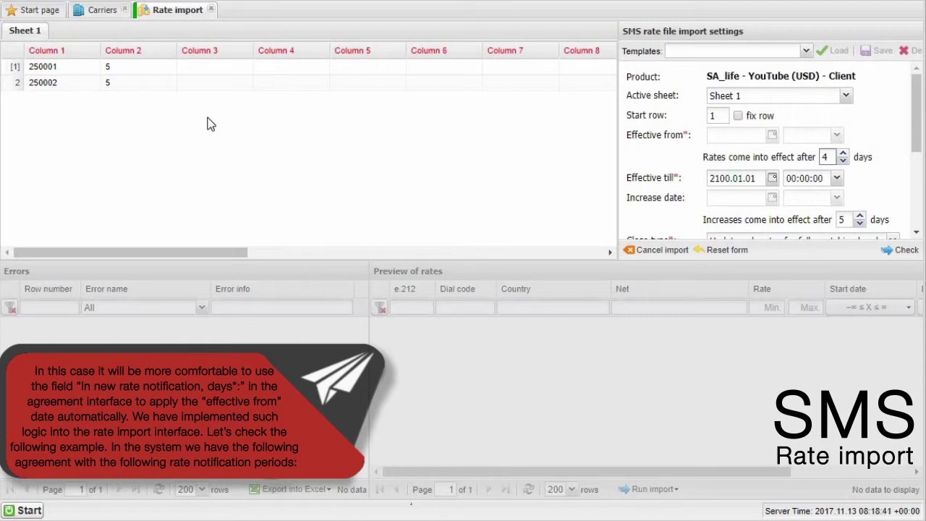
# Step: Check the SA_life agreement's rate notification periods and the system setting "List of net names to ignore MNC" against the rate import
pyautogui.click(104, 10)
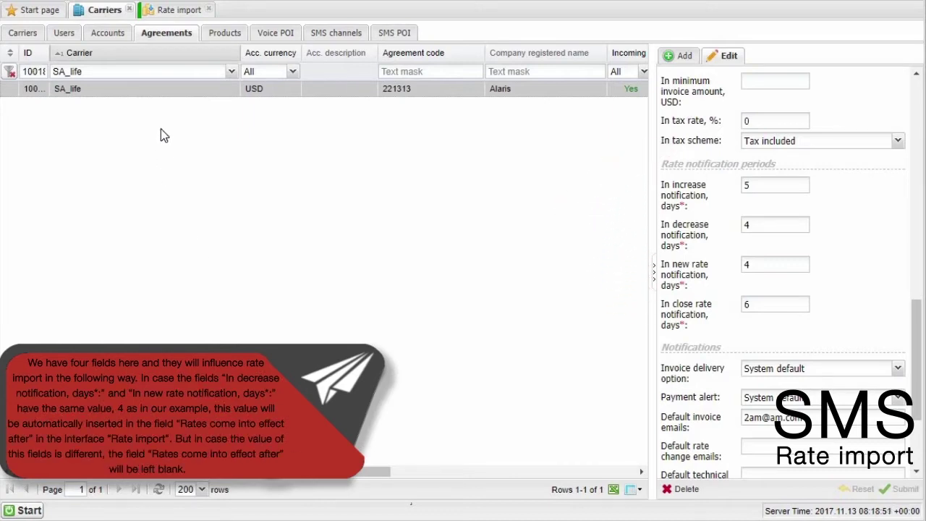
pyautogui.click(162, 12)
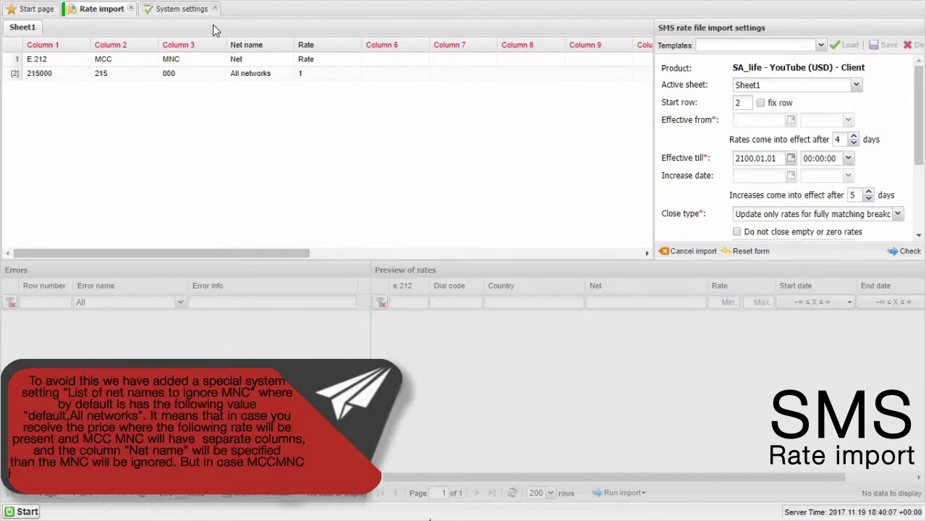
pyautogui.click(185, 10)
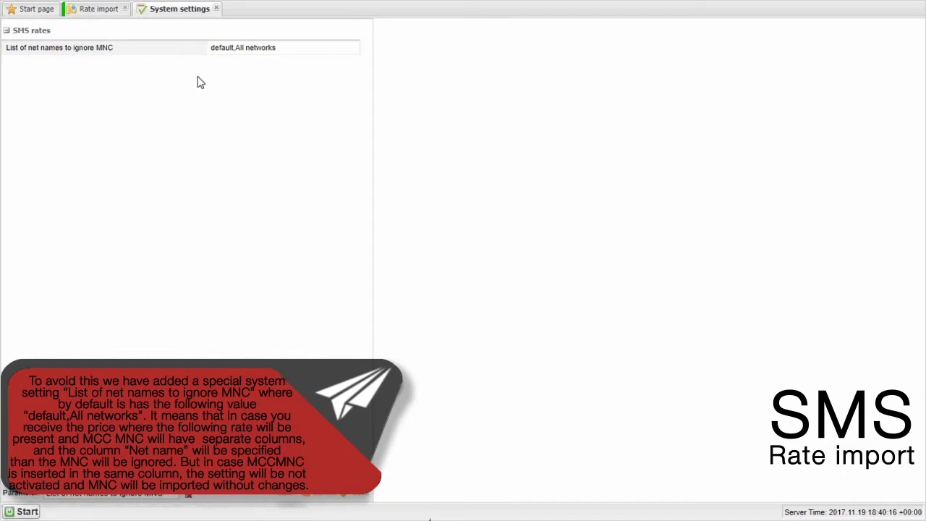
pyautogui.click(99, 10)
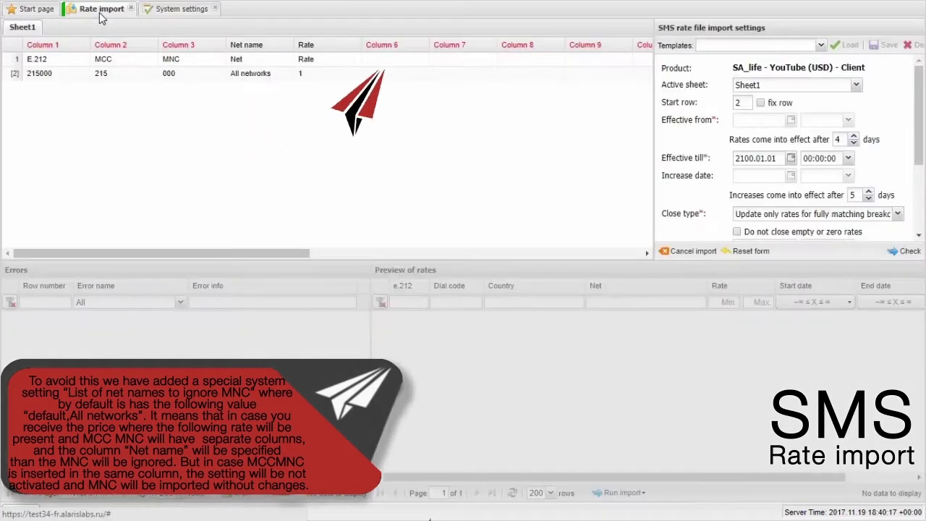
# Step: Assign MCC to the second column and MNC to the third column of the rate import sheet
pyautogui.click(137, 46)
pyautogui.click(155, 69)
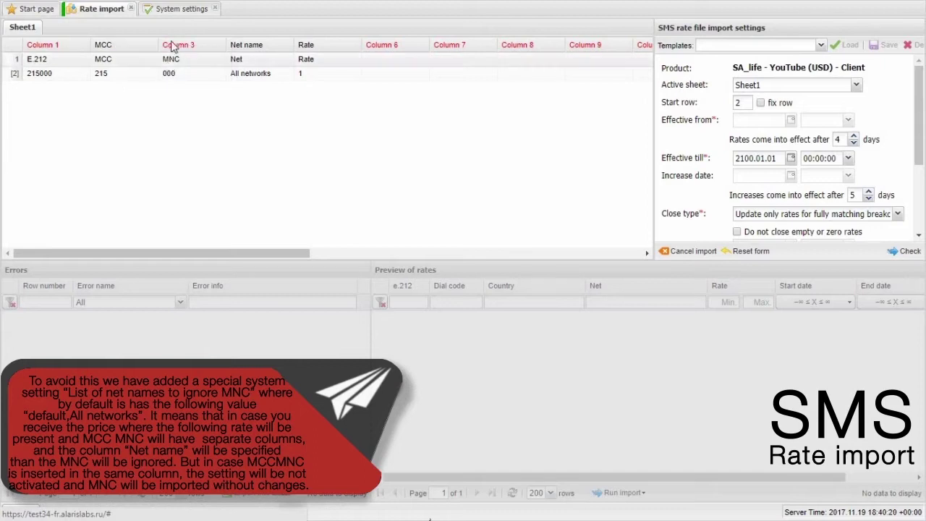
pyautogui.click(173, 46)
pyautogui.click(197, 67)
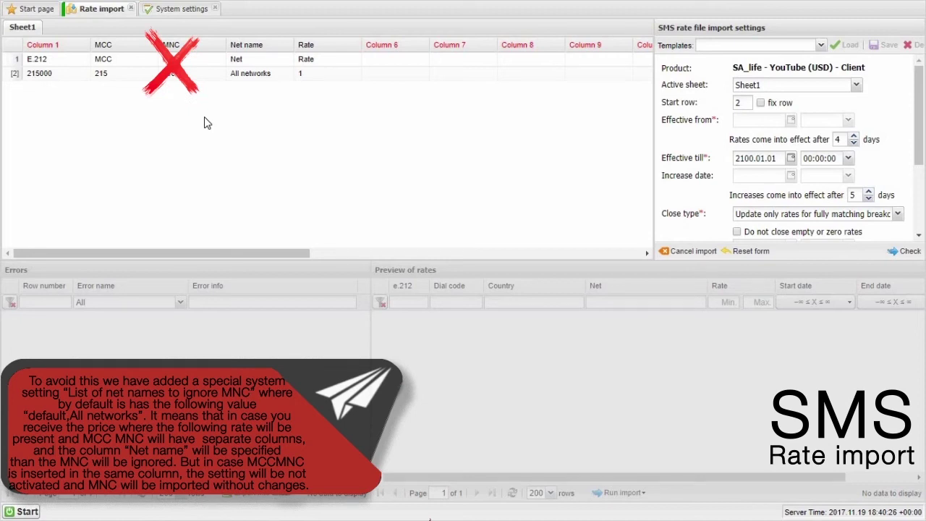
# Step: Reset the MNC and MCC column assignments in the rate import sheet and assign the E.212 data column instead
pyautogui.click(201, 52)
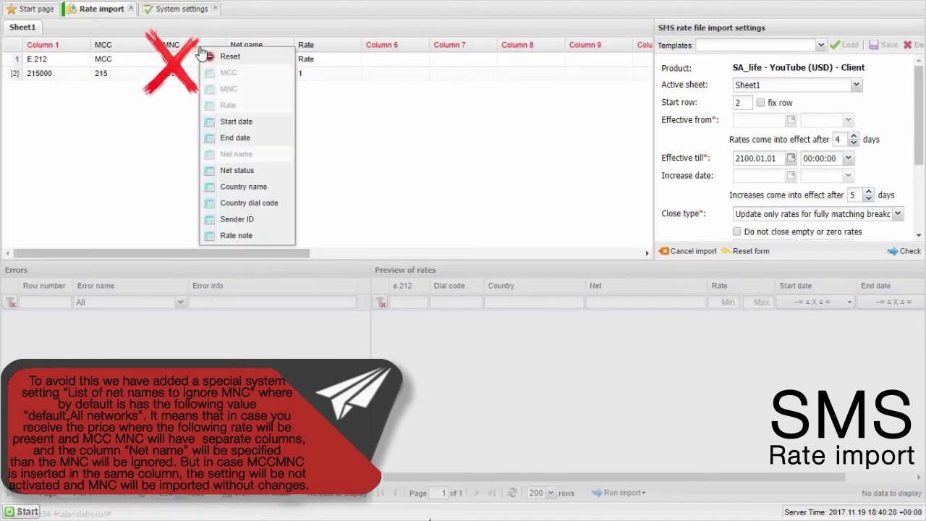
pyautogui.click(209, 58)
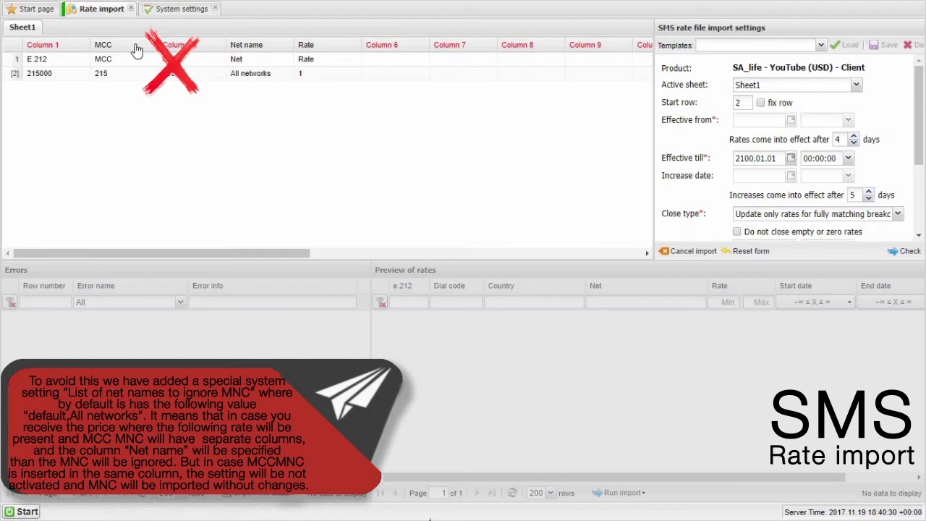
pyautogui.click(136, 49)
pyautogui.click(145, 62)
pyautogui.click(75, 43)
pyautogui.click(104, 57)
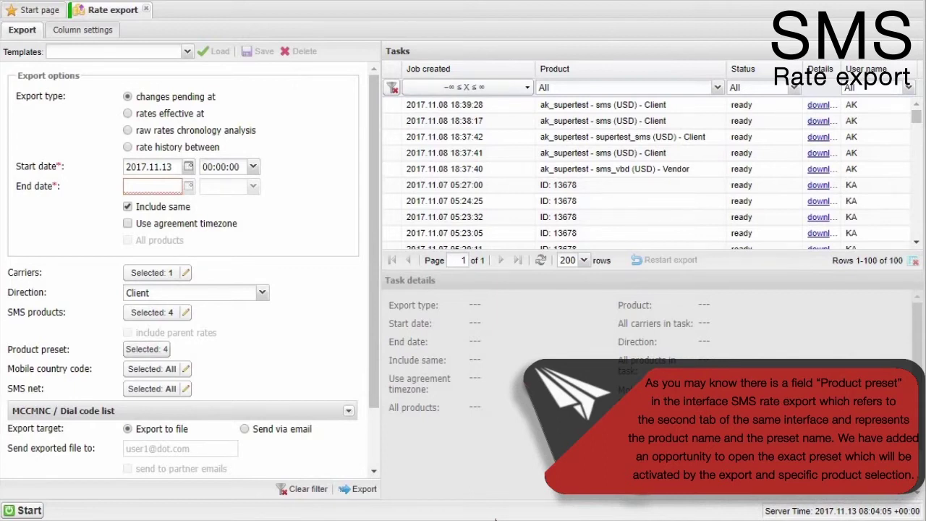
# Step: Review the selected carriers and SMS products in the rate export, and open the KA preset from the product preset list
pyautogui.moveTo(155, 273)
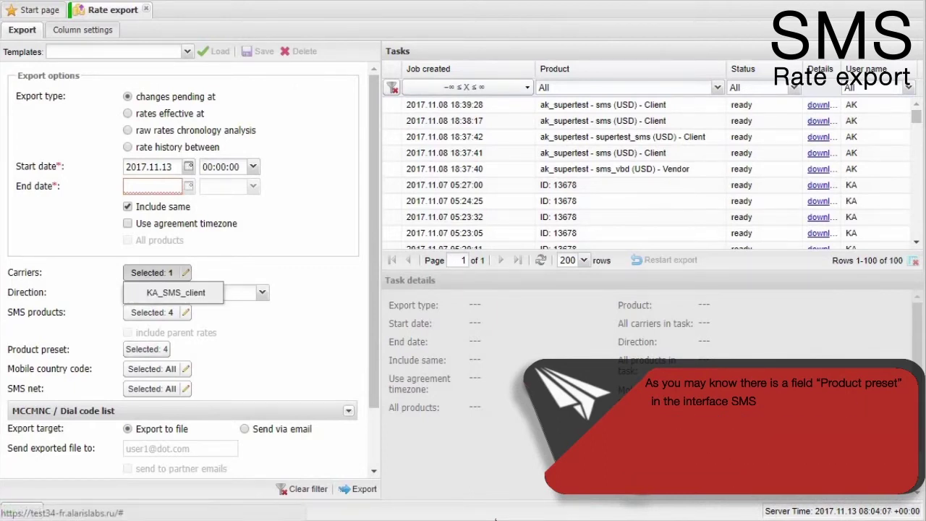
pyautogui.moveTo(156, 312)
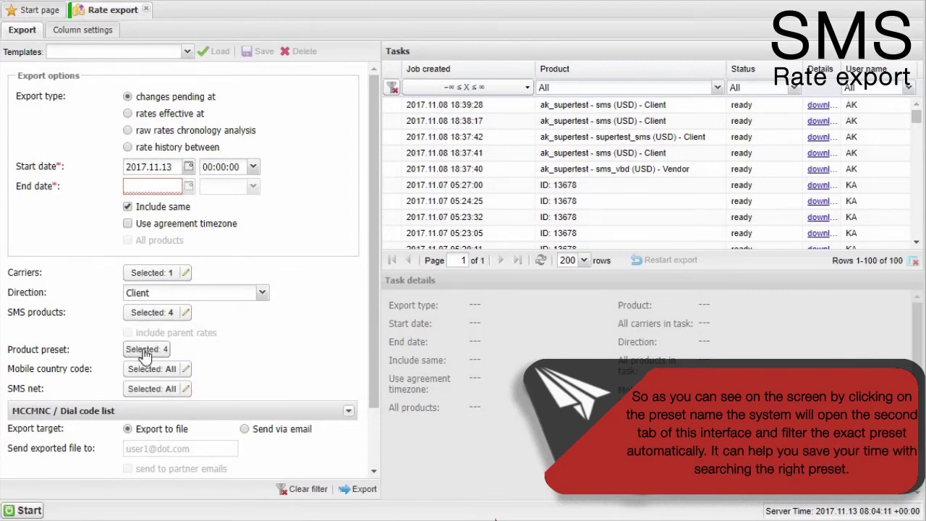
pyautogui.click(147, 351)
pyautogui.scroll(-3, 281, 400)
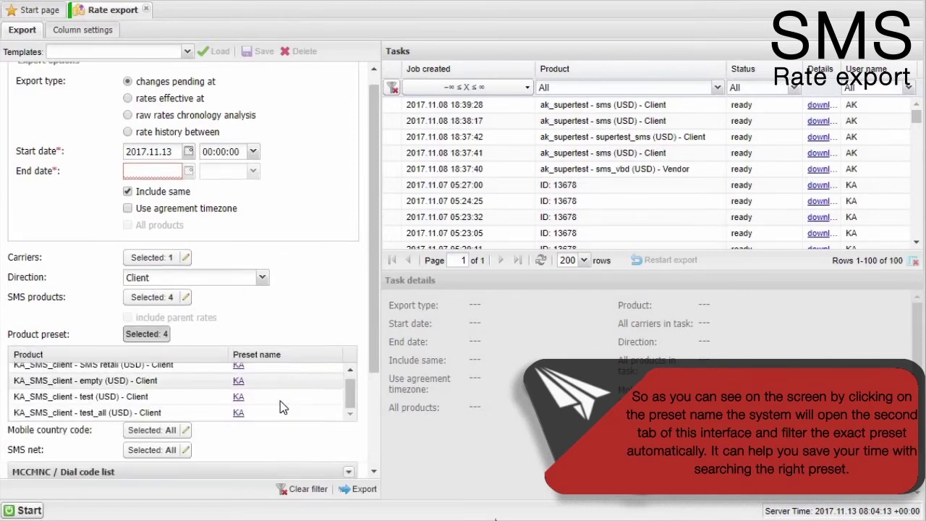
pyautogui.click(238, 336)
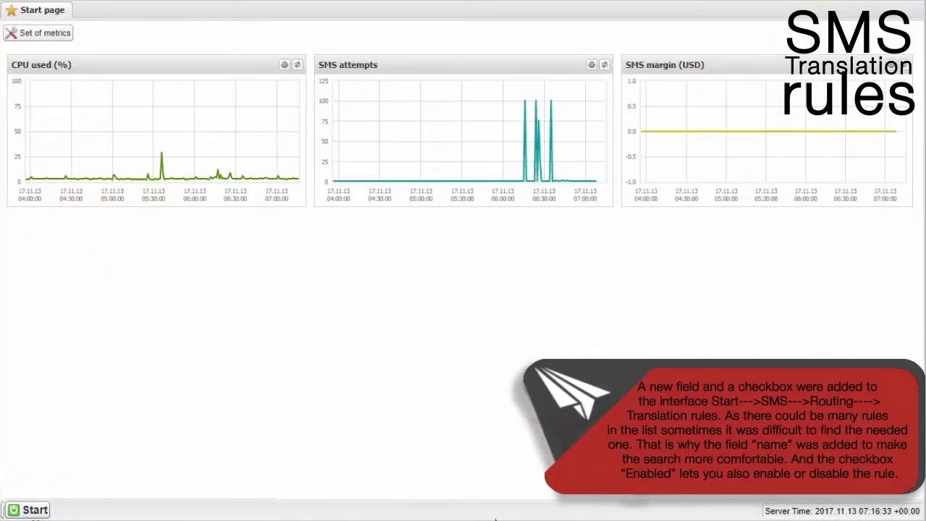
# Step: Open the SMS routing translation rules
pyautogui.click(29, 509)
pyautogui.moveTo(123, 418)
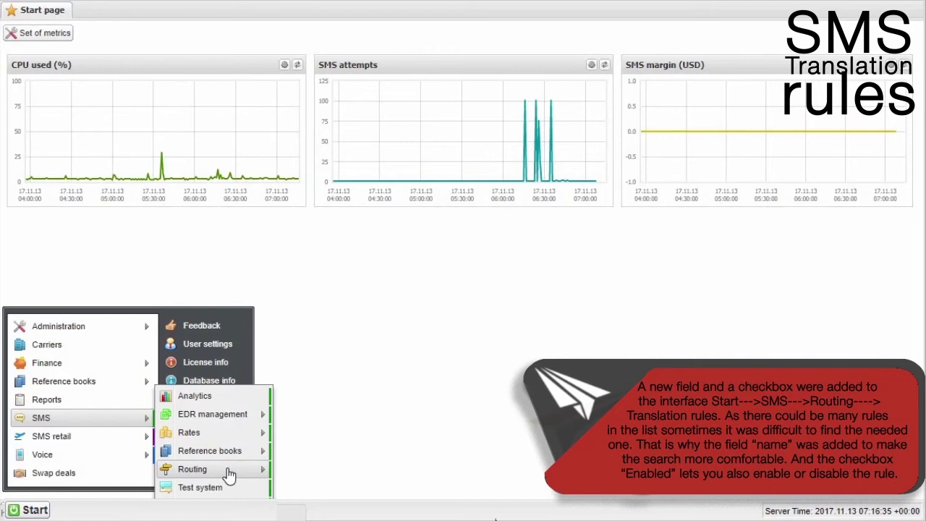
pyautogui.moveTo(229, 474)
pyautogui.click(354, 512)
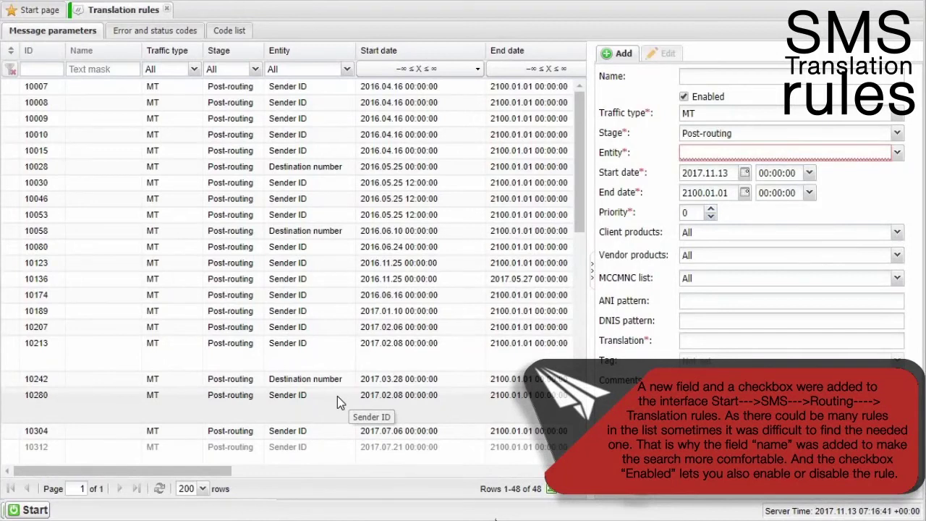
# Step: Filter the translation rules by the name "YouTube" and select the matching rule
pyautogui.click(77, 72)
pyautogui.write('YouTube')
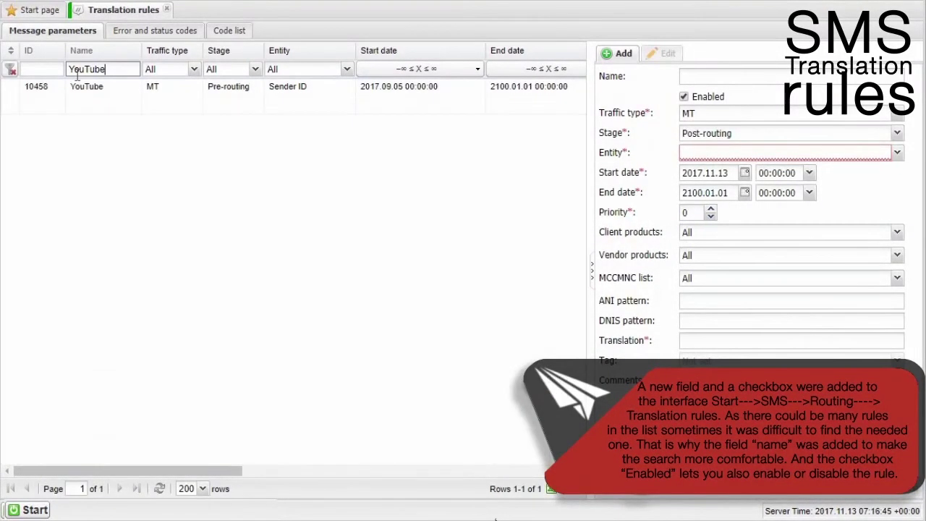
pyautogui.click(91, 97)
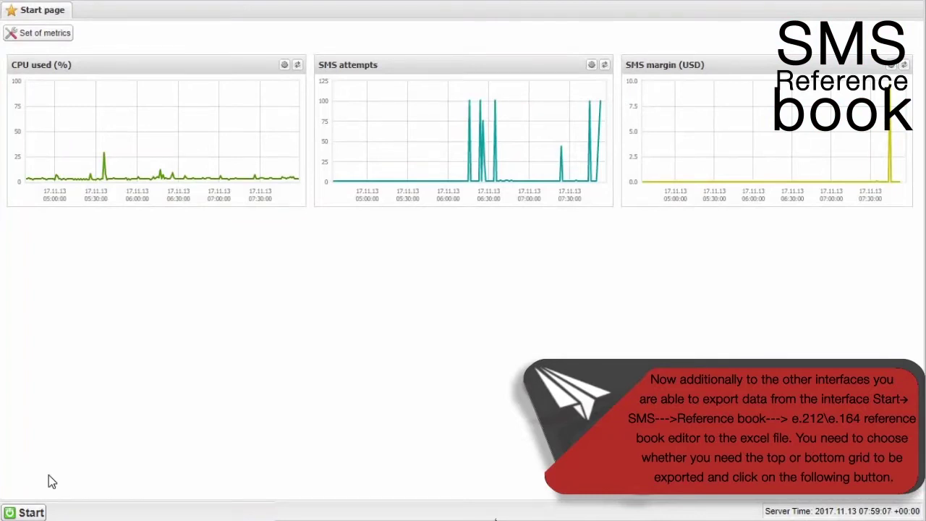
# Step: Open the SMS e.212/e.164 reference book editor and filter the network list by country with "Para"
pyautogui.click(25, 513)
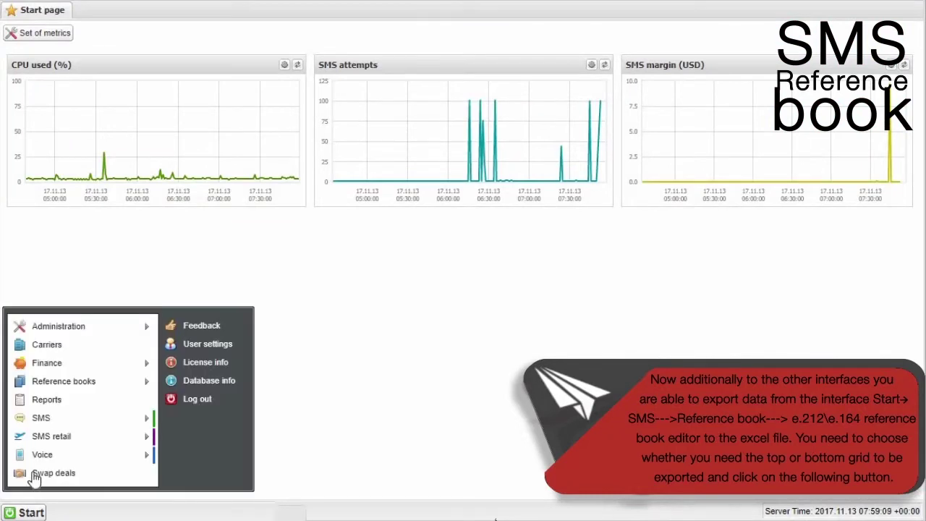
pyautogui.moveTo(43, 420)
pyautogui.moveTo(213, 451)
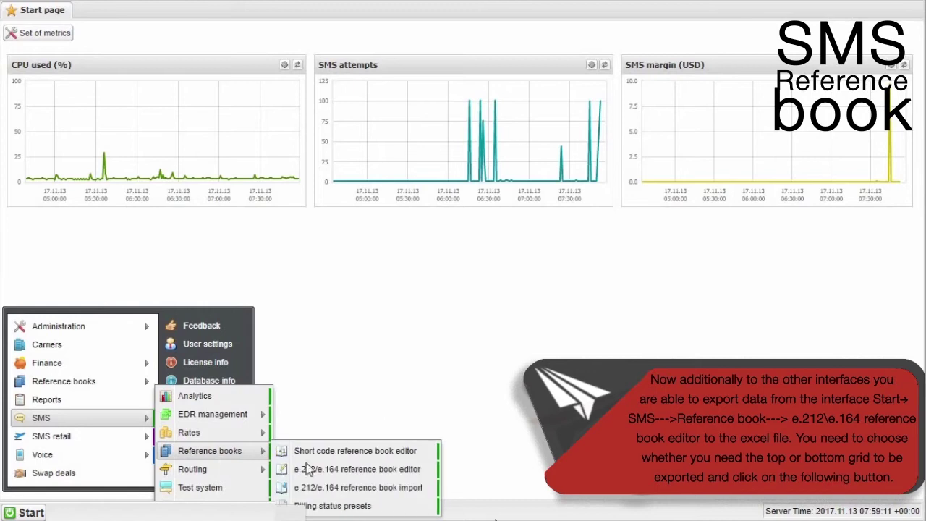
pyautogui.click(399, 475)
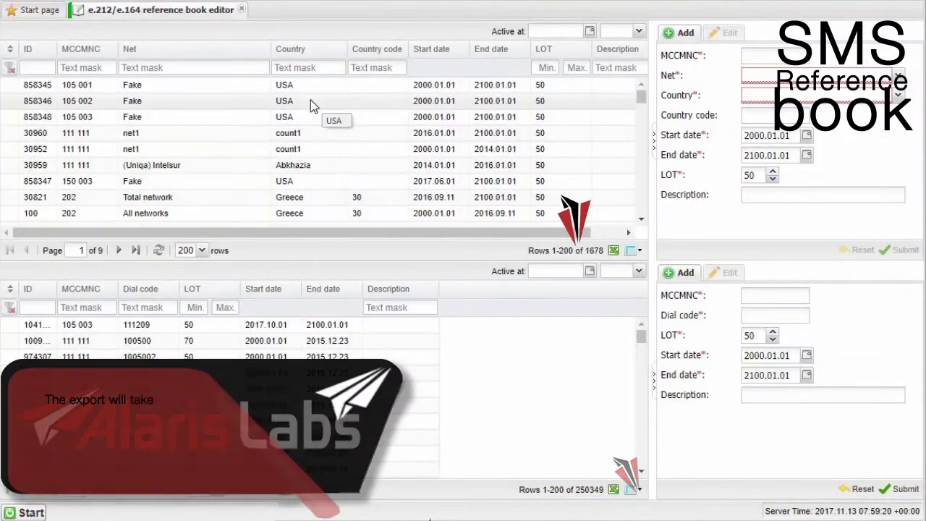
pyautogui.click(311, 69)
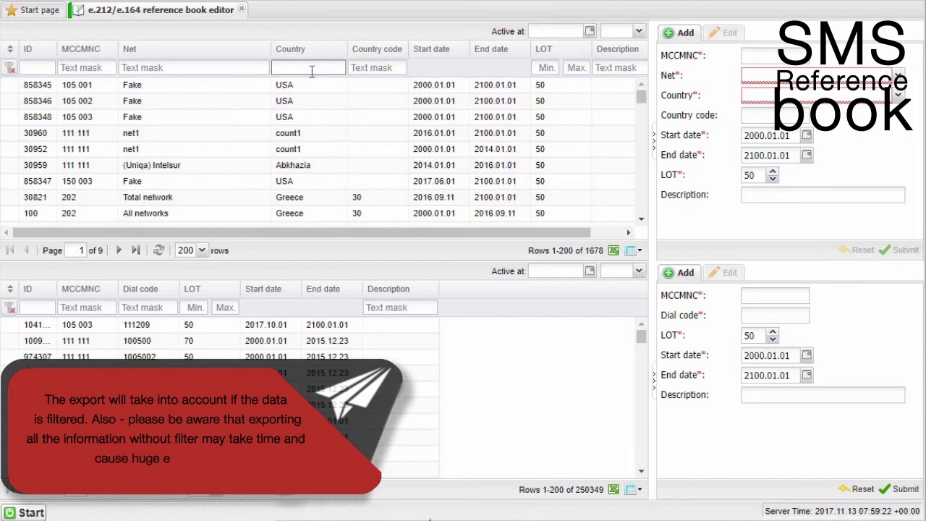
pyautogui.write('Para')
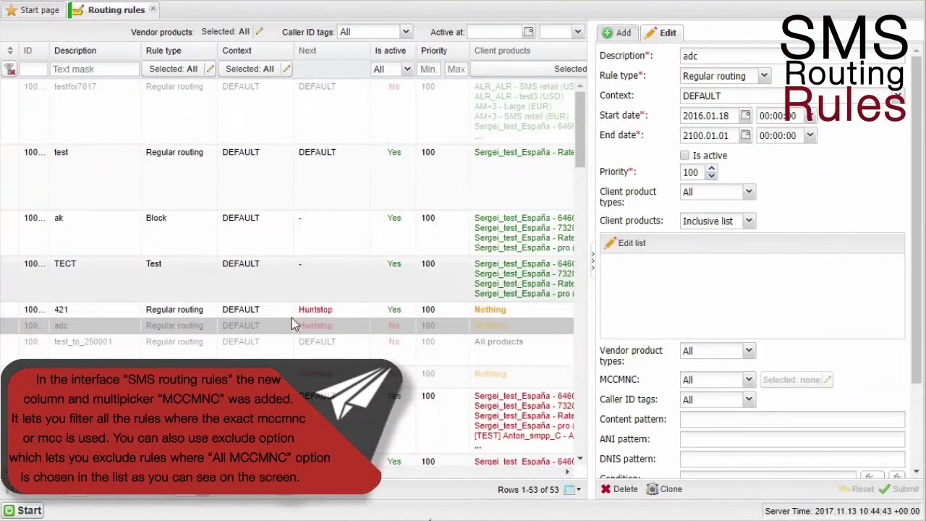
# Step: Filter the routing rules by MCCMNC to 250 - Russian Federation, All networks, with Exclude "All MCCMNC" also applied
pyautogui.hscroll(5, 327, 316)
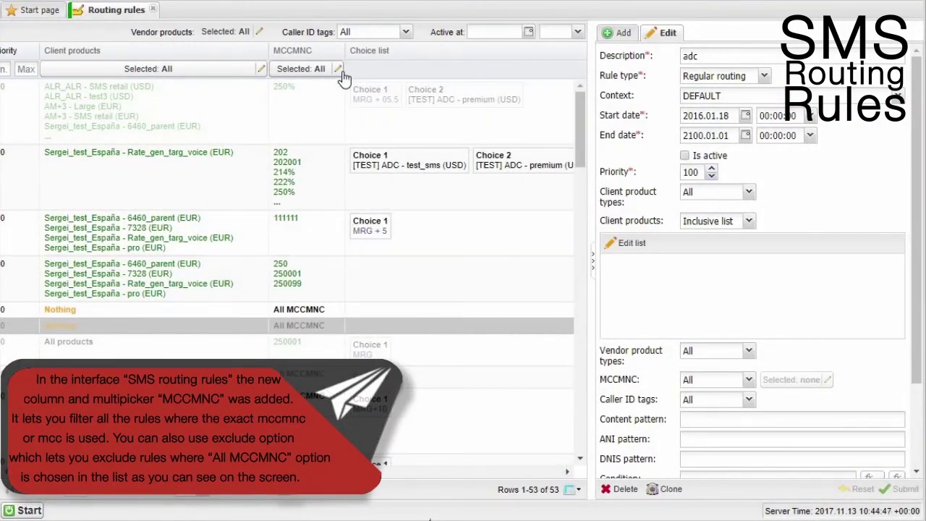
pyautogui.click(338, 69)
pyautogui.click(246, 172)
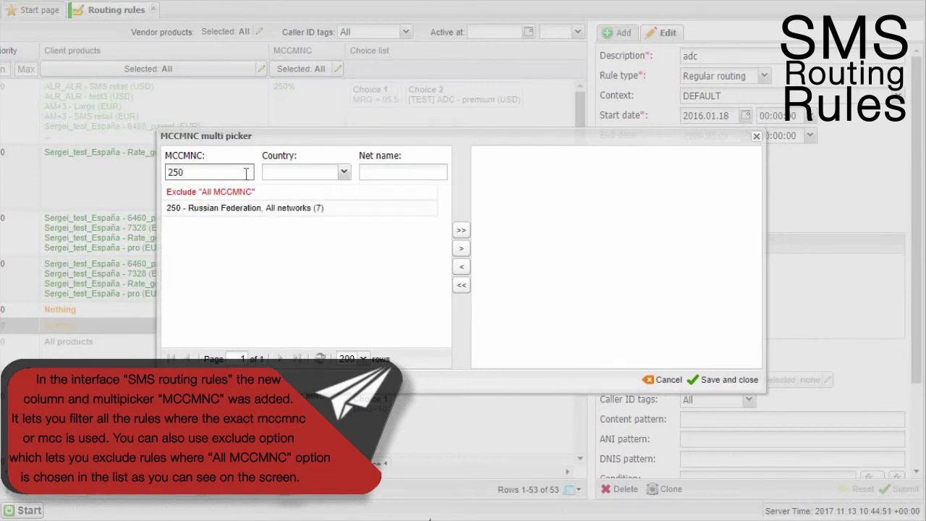
pyautogui.doubleClick(362, 208)
pyautogui.doubleClick(360, 194)
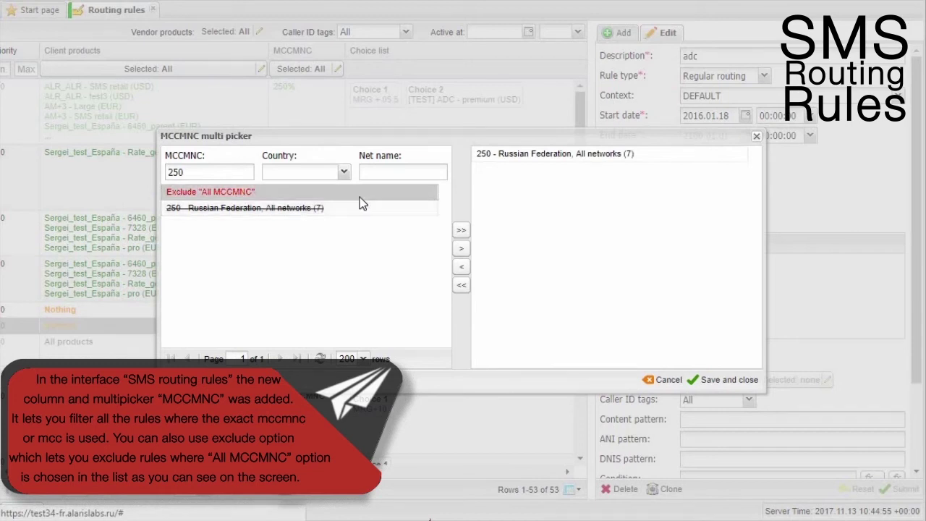
pyautogui.click(726, 379)
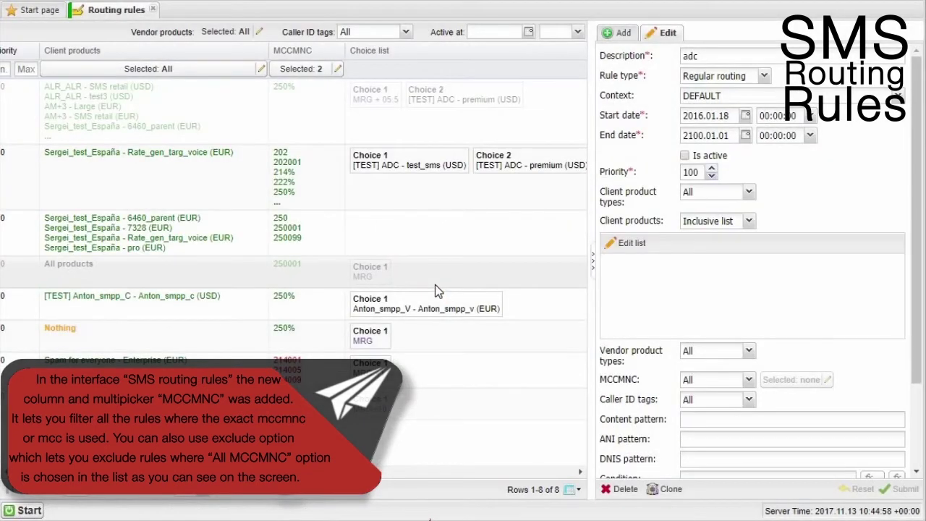
# Step: Select the routing rule for Spam for everyone - Enterprise and view its selected MCCMNC list
pyautogui.click(440, 363)
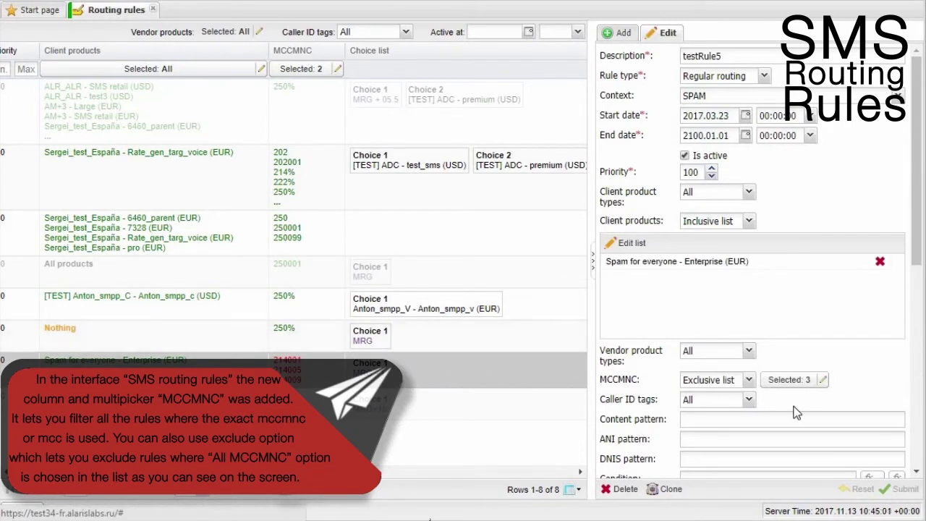
pyautogui.moveTo(802, 380)
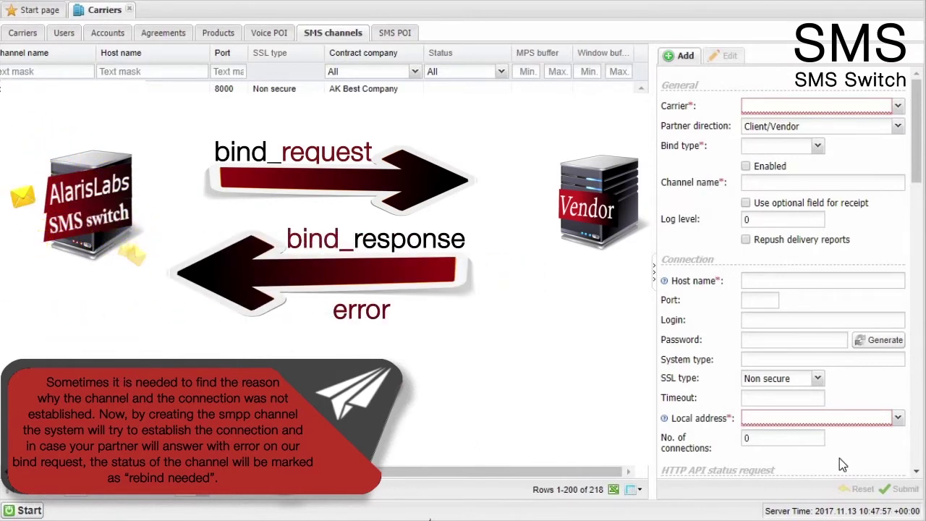
# Step: Filter the SMS channels by the status "rebind needed" and reset the status filter to All
pyautogui.click(500, 71)
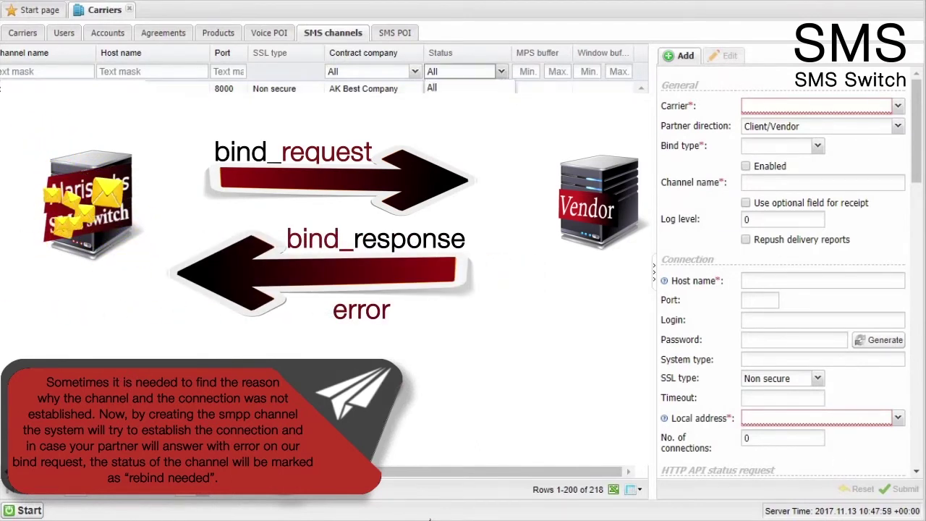
pyautogui.click(449, 101)
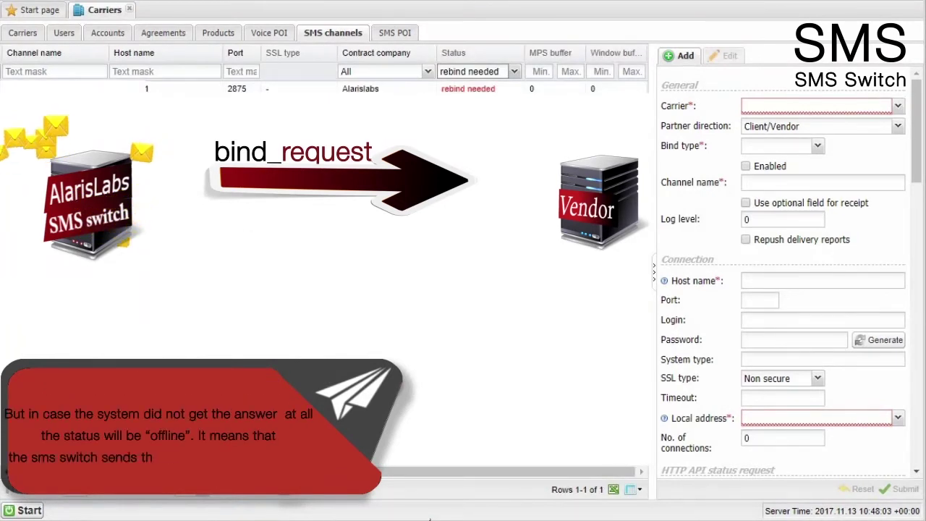
pyautogui.click(514, 71)
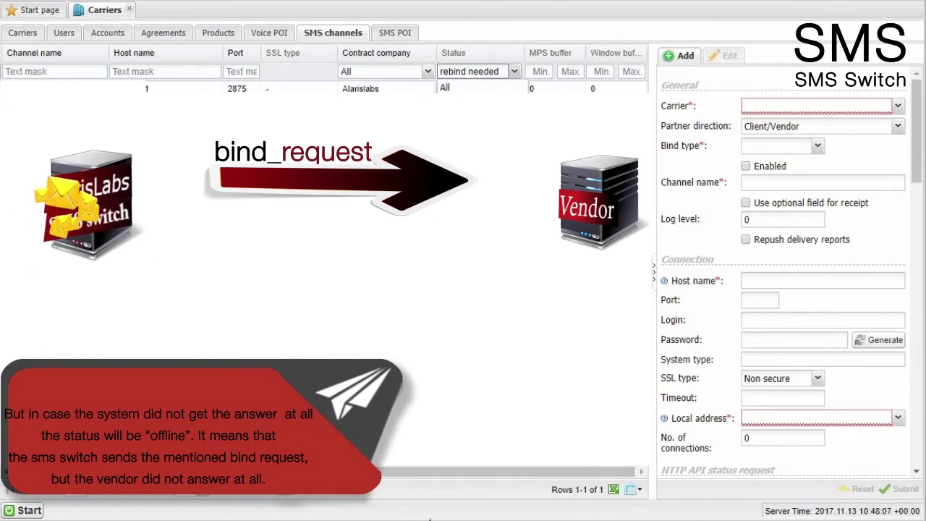
pyautogui.click(444, 88)
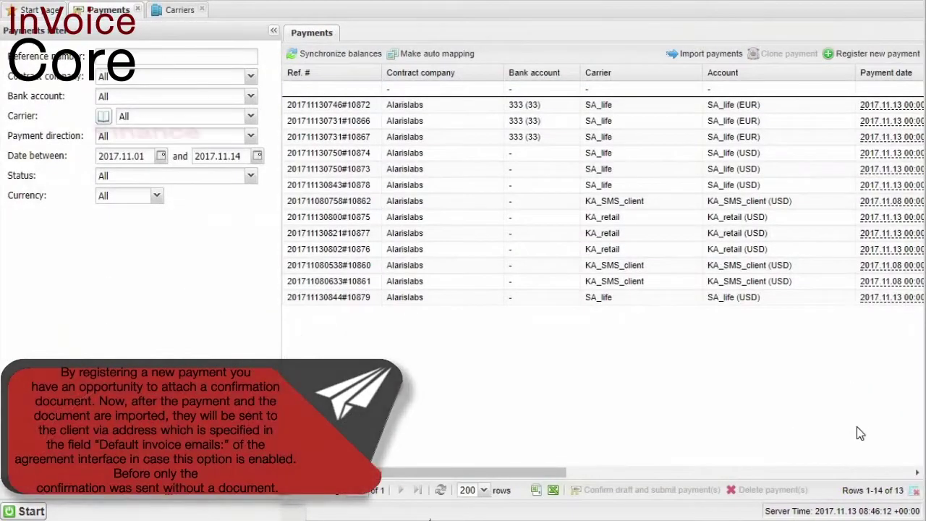
# Step: Register a new payment from partner SA_life on its USD account with a bank statement amount of 100
pyautogui.click(873, 58)
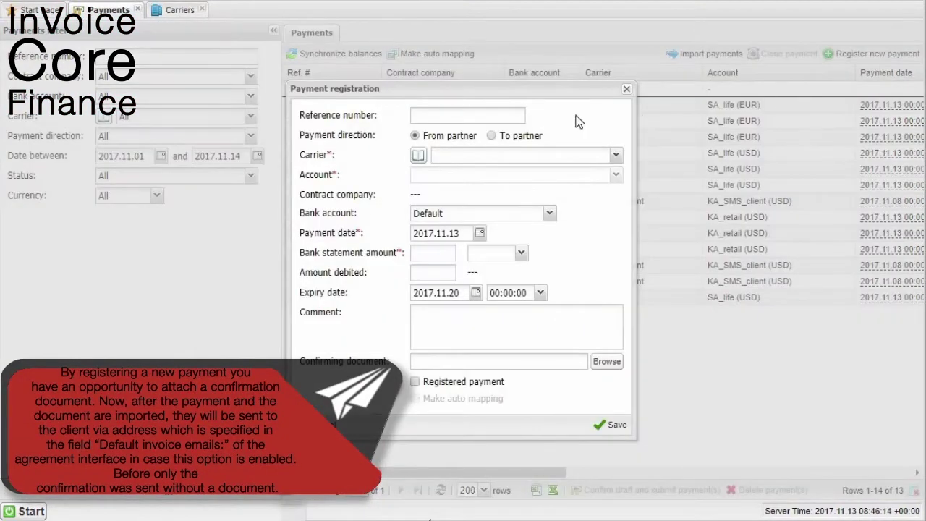
pyautogui.click(509, 153)
pyautogui.write('sa_')
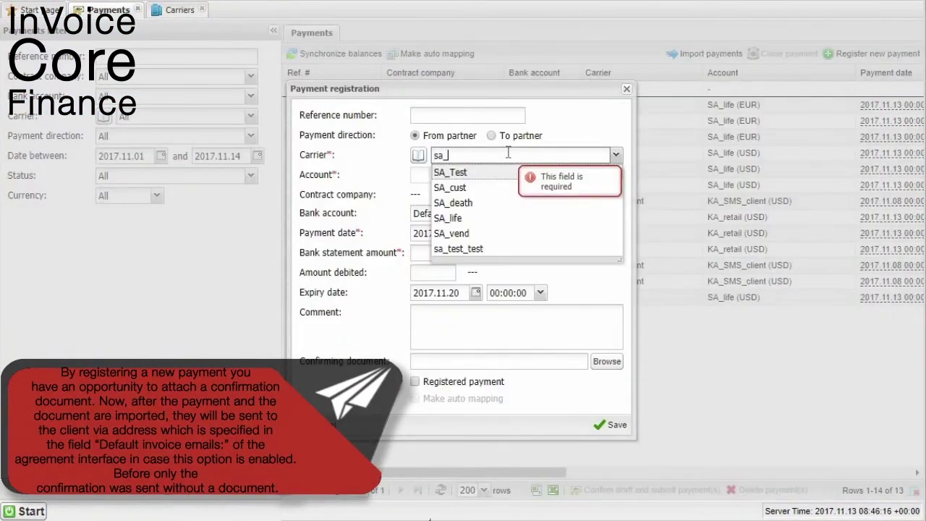
pyautogui.click(438, 215)
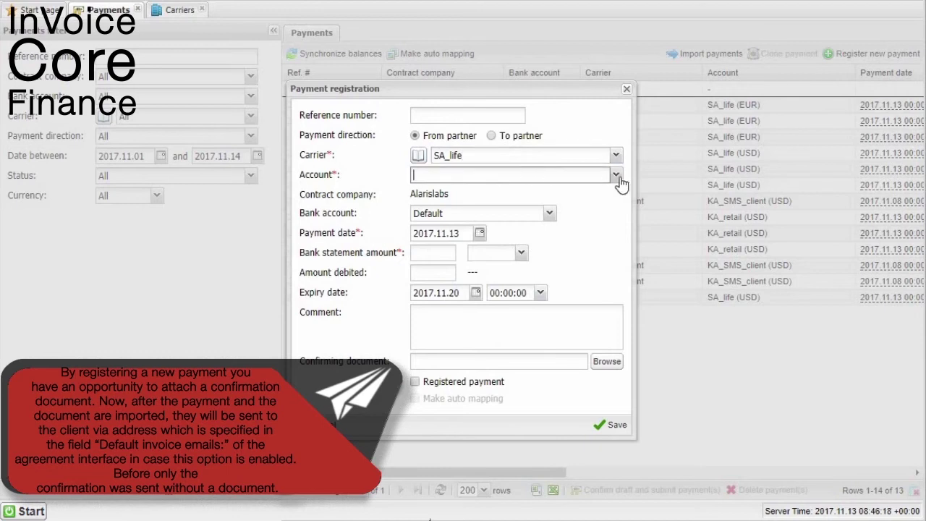
pyautogui.click(616, 175)
pyautogui.click(581, 209)
pyautogui.click(423, 251)
pyautogui.write('100')
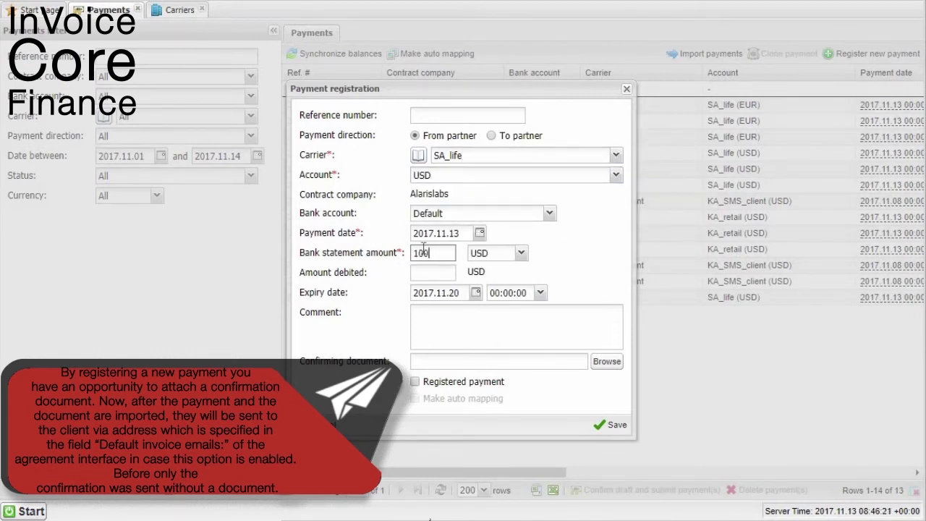
# Step: Attach Invoice.xlsx as the confirming document, mark the payment as registered and save it
pyautogui.click(607, 361)
pyautogui.click(246, 125)
pyautogui.click(382, 280)
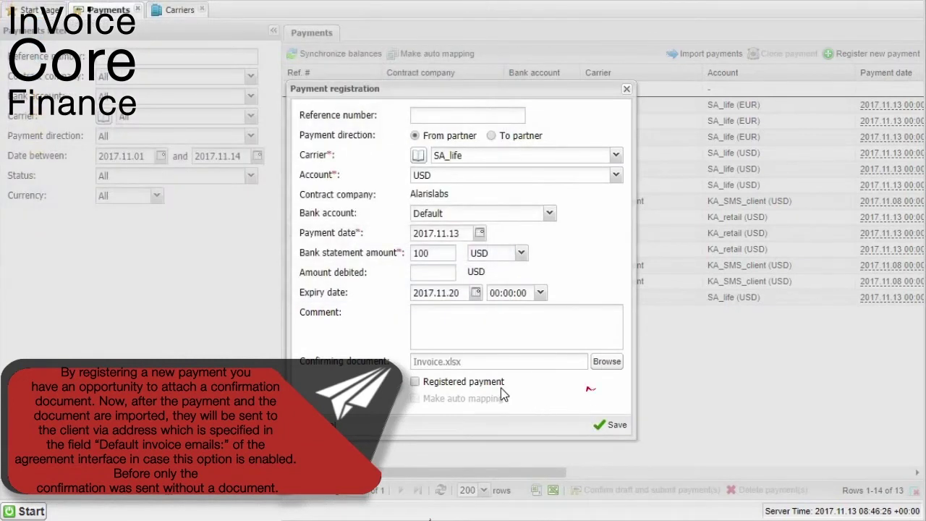
pyautogui.click(499, 384)
pyautogui.click(608, 427)
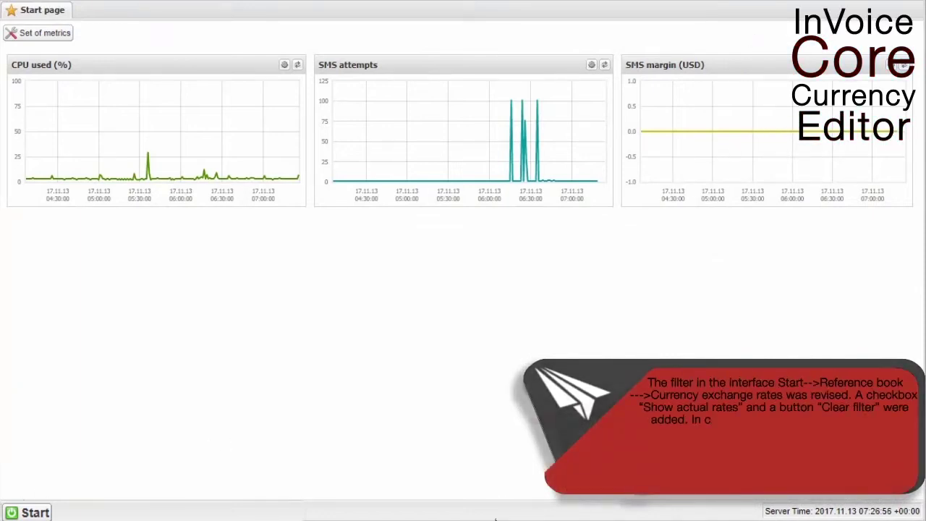
# Step: Open the Currency exchange rates reference book
pyautogui.click(28, 512)
pyautogui.moveTo(68, 389)
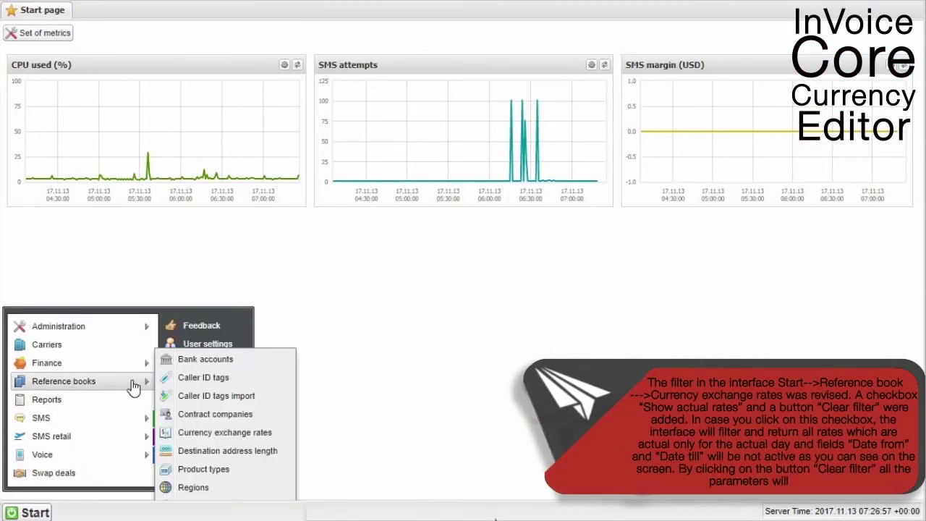
pyautogui.click(244, 433)
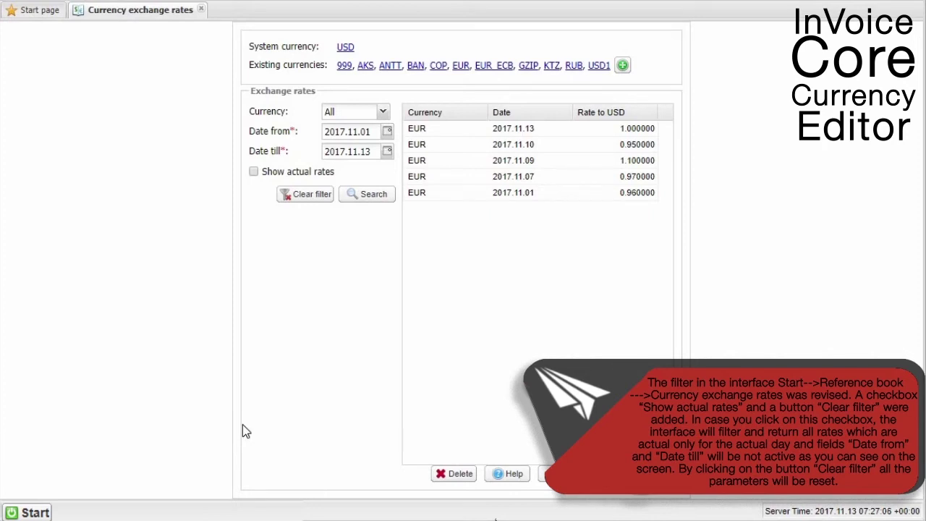
# Step: Search the exchange rates with "Show actual rates" enabled, and clear the filter and search again
pyautogui.click(274, 174)
pyautogui.click(362, 197)
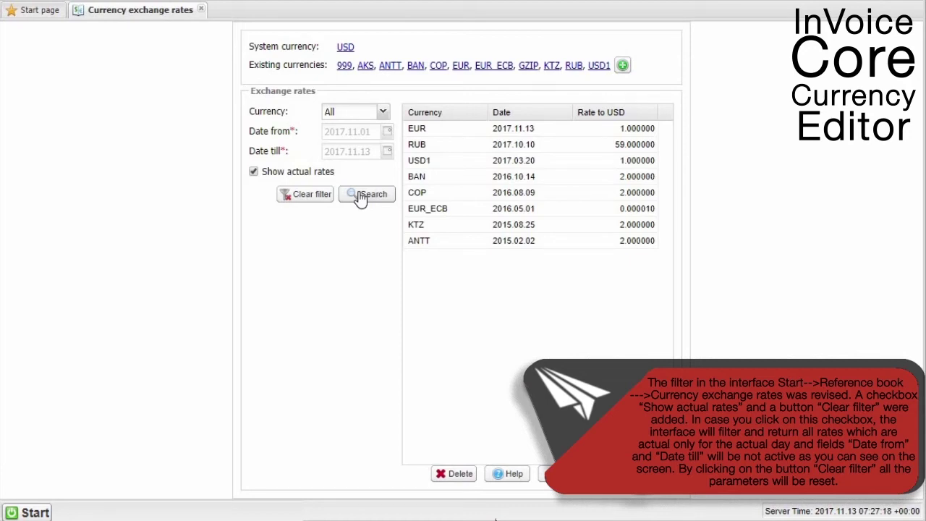
pyautogui.click(306, 200)
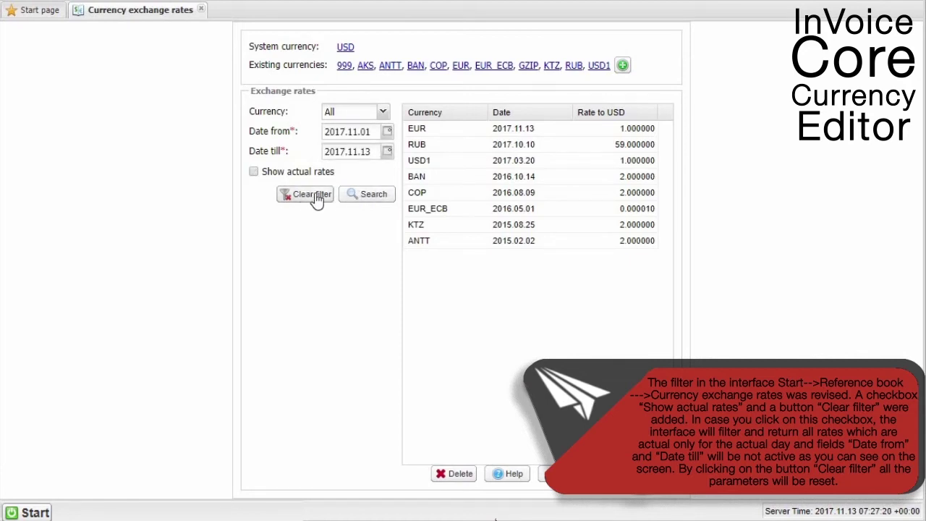
pyautogui.click(351, 197)
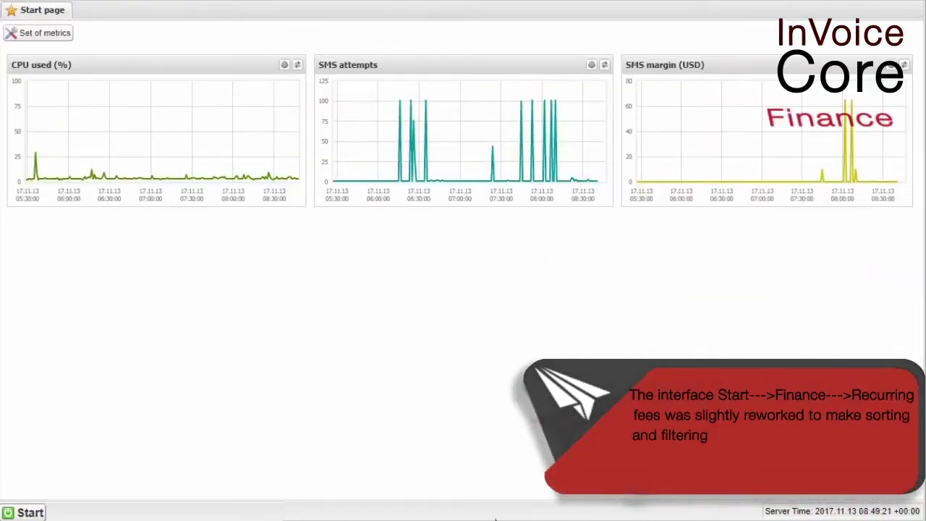
# Step: Open the Recurring fees interface from the Finance section
pyautogui.click(26, 513)
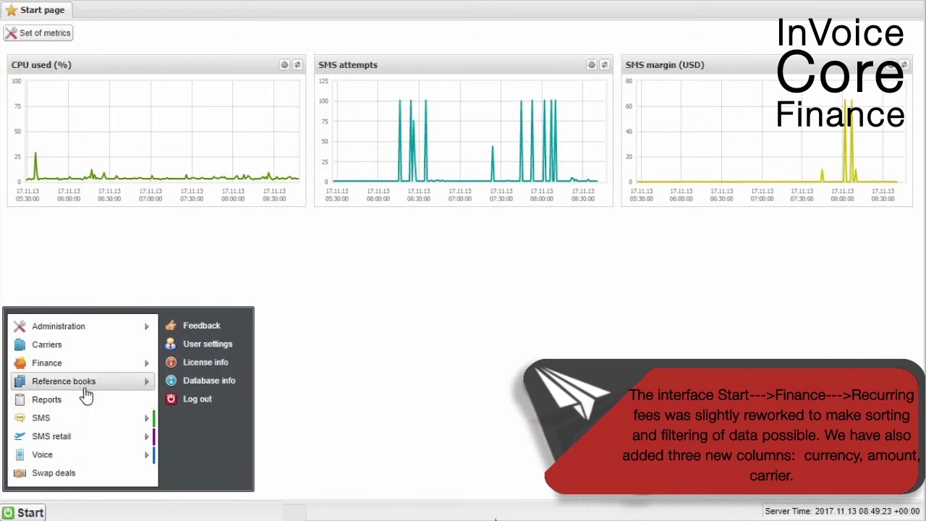
pyautogui.moveTo(87, 365)
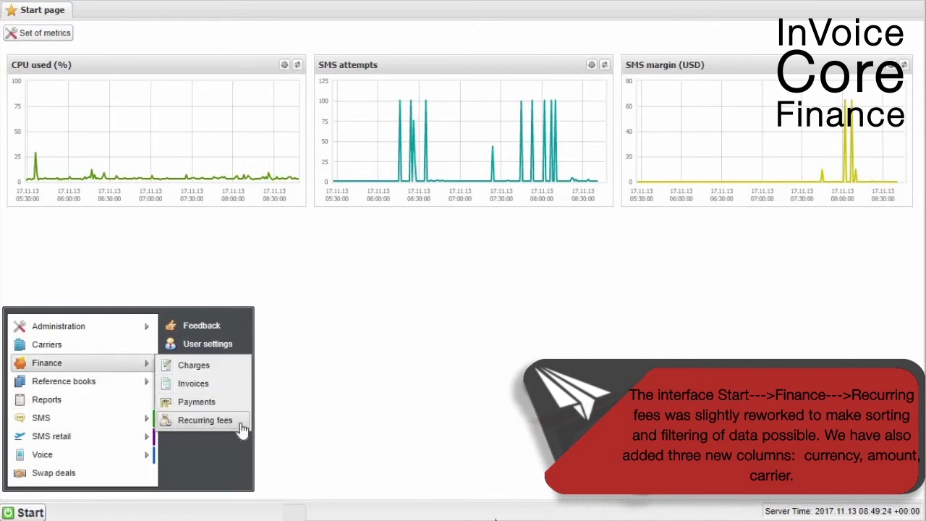
pyautogui.click(206, 421)
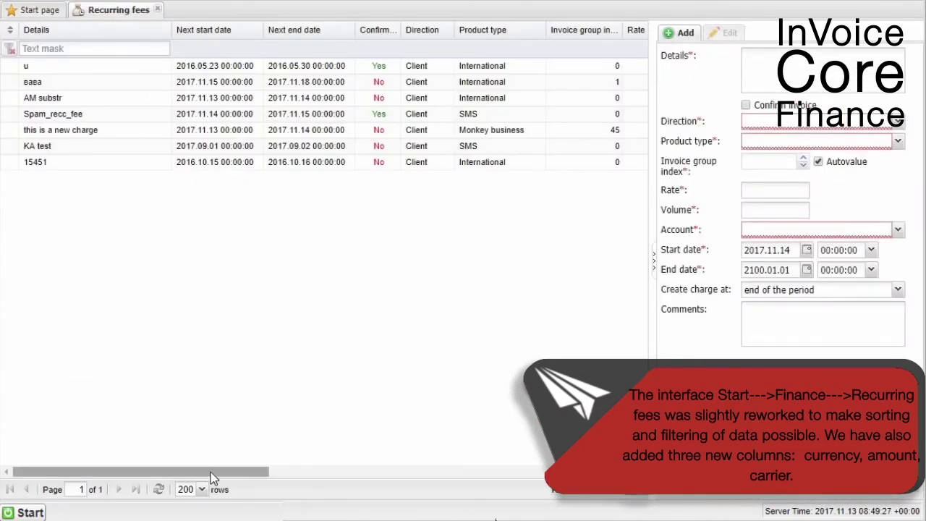
# Step: Add sorting by the Carrier column to the recurring fees list and view the currency filter options
pyautogui.moveTo(211, 472); pyautogui.dragTo(440, 472)
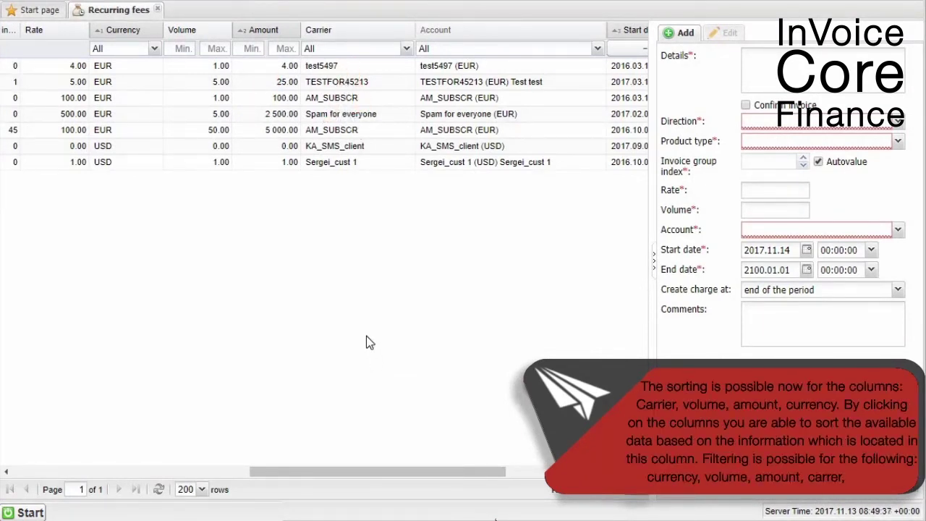
pyautogui.click(347, 31)
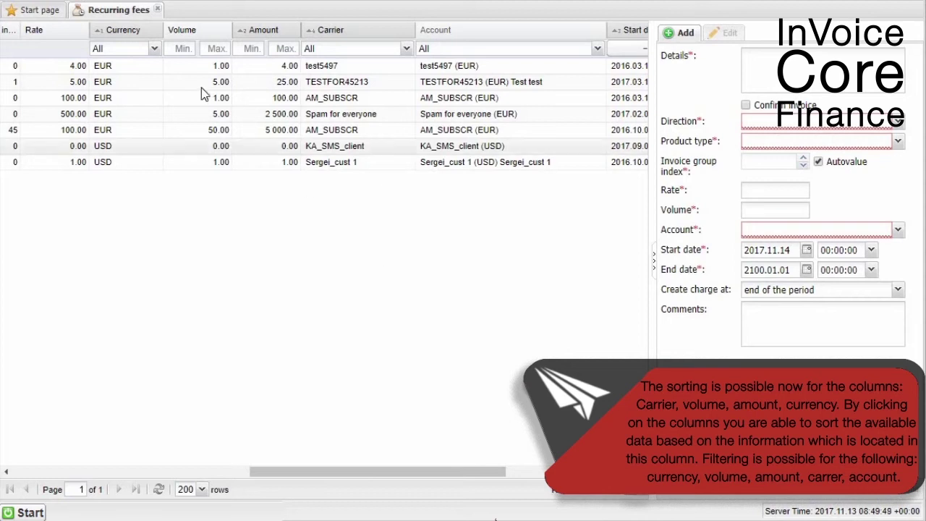
pyautogui.click(154, 48)
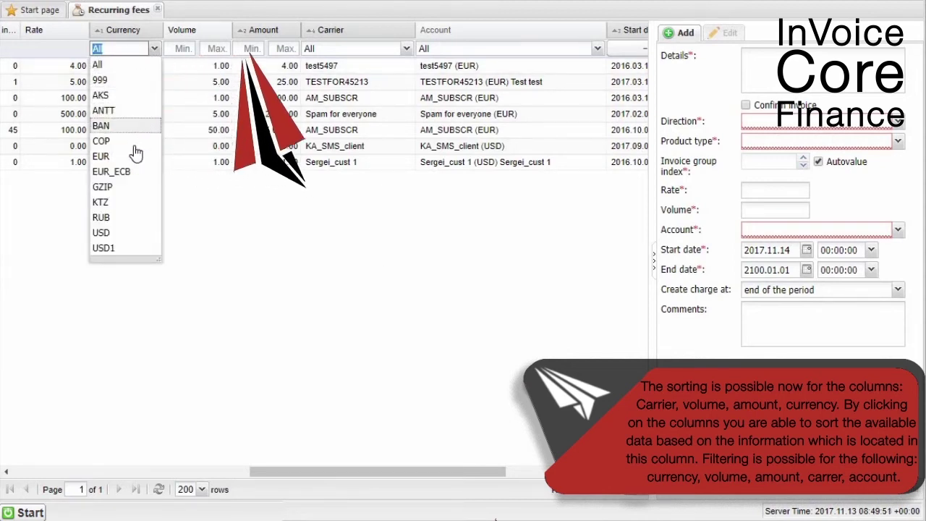
pyautogui.click(281, 269)
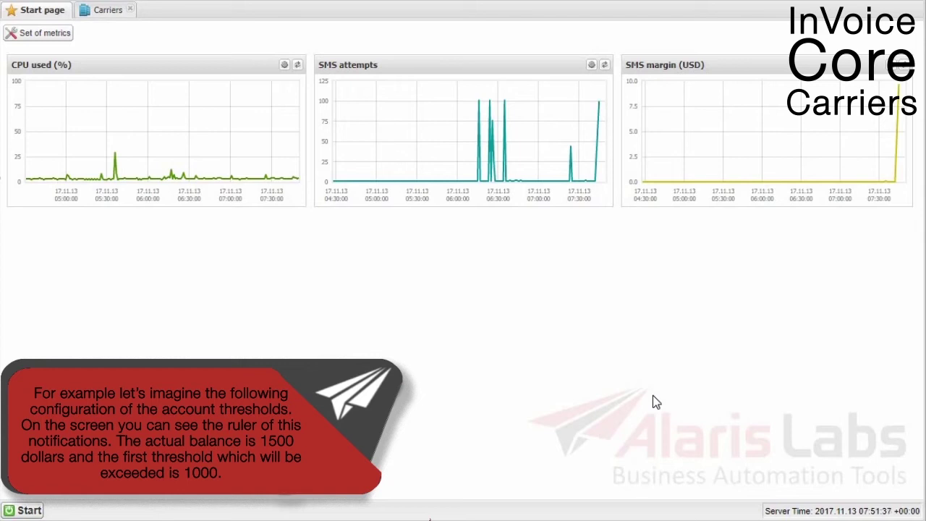
# Step: Go to the Carriers interface and examine the balance thresholds of the SA_life USD account
pyautogui.click(114, 12)
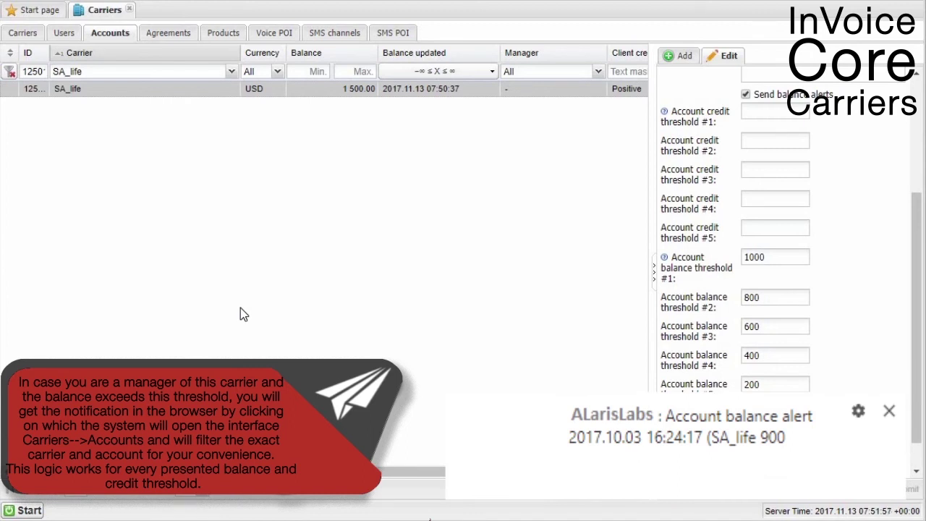
pyautogui.click(160, 500)
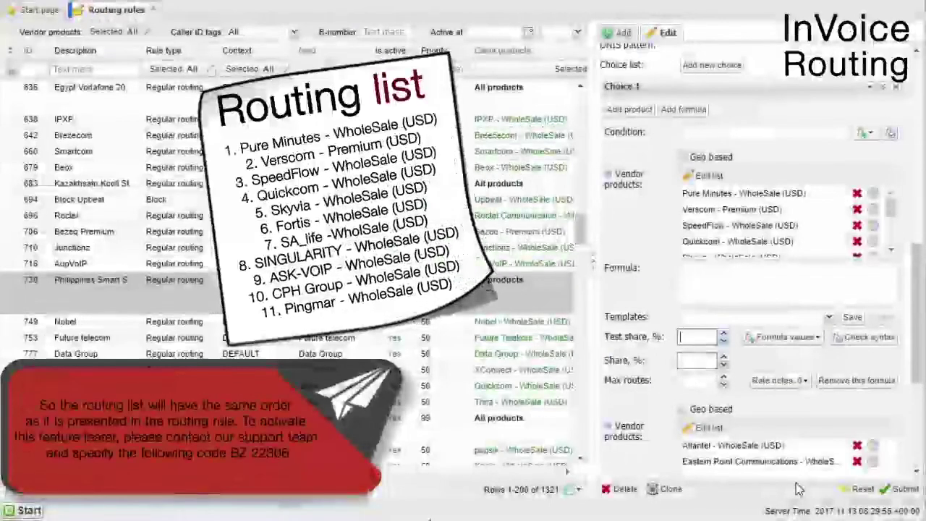
# Step: Look through the vendor products listed under Choice 1 of the Philippines Smart routing rule
pyautogui.scroll(-1, 893, 220)
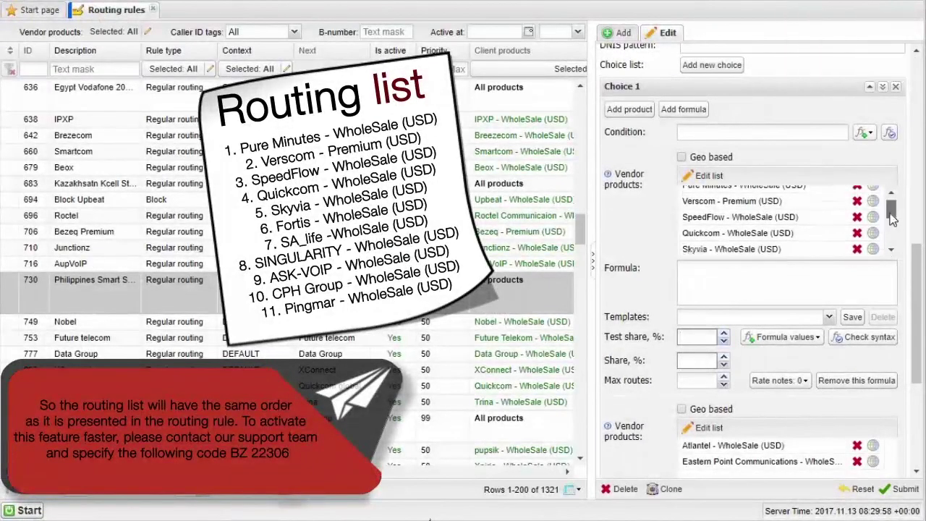
pyautogui.moveTo(893, 220)
pyautogui.mouseDown()
pyautogui.moveTo(898, 241)
pyautogui.moveTo(894, 210)
pyautogui.mouseUp()
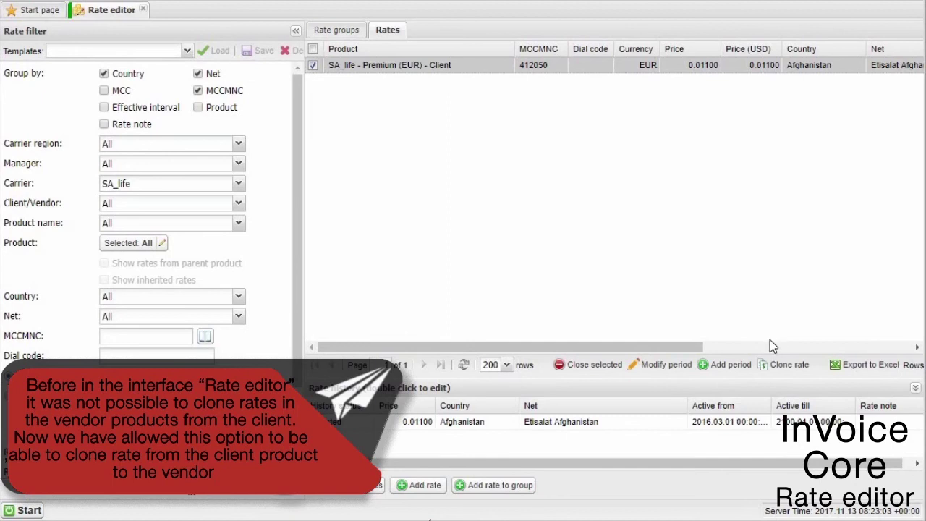
# Step: Clone the SA_life Premium client rate for MCCMNC 412050 to the product "SA_vend - CLI (USD) - Vendor"
pyautogui.click(784, 364)
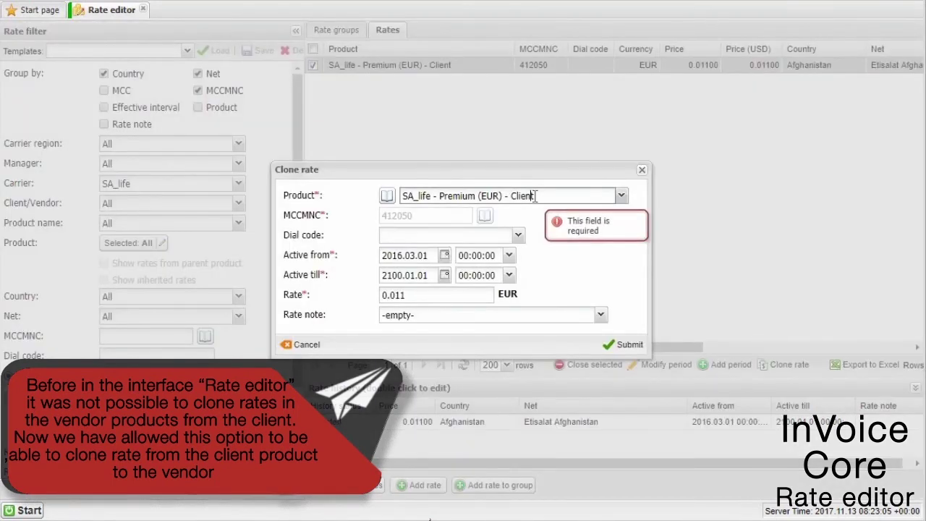
pyautogui.hotkey('ctrl', 'a')
pyautogui.write('SA_')
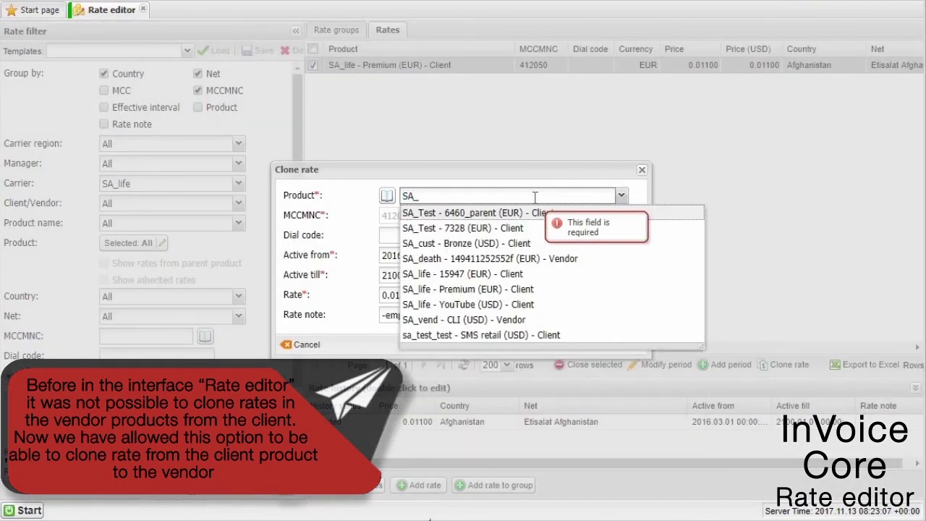
pyautogui.write('v')
pyautogui.click(534, 212)
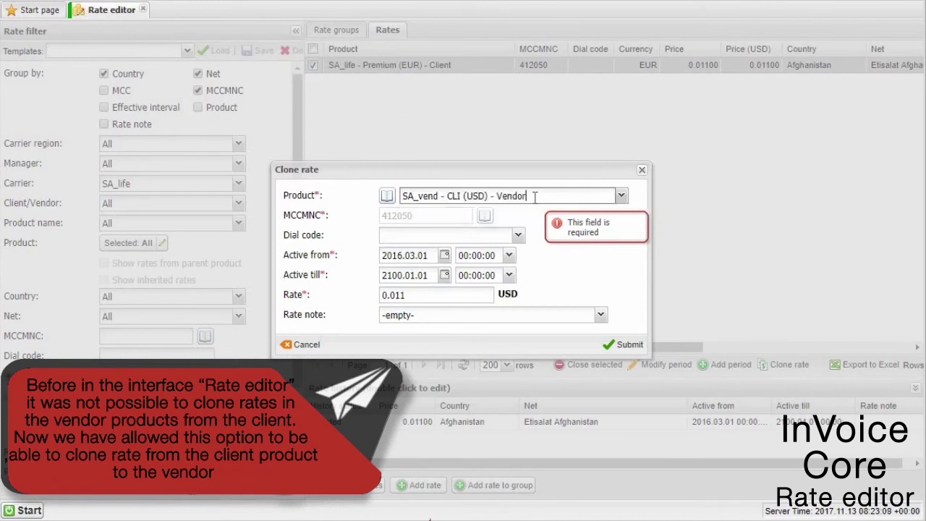
pyautogui.click(628, 345)
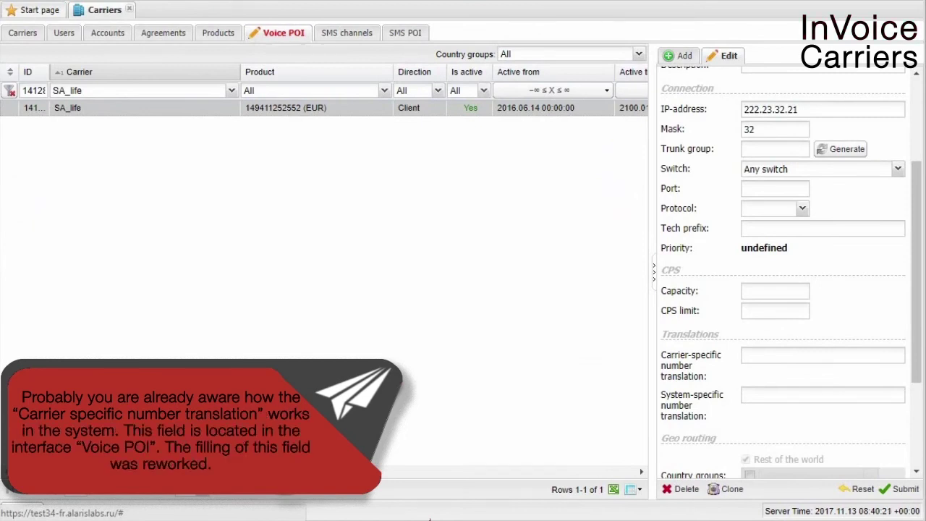
# Step: Set the tech prefix of the SA_life voice POI to 156# and move on to its carrier-specific number translation
pyautogui.click(823, 228)
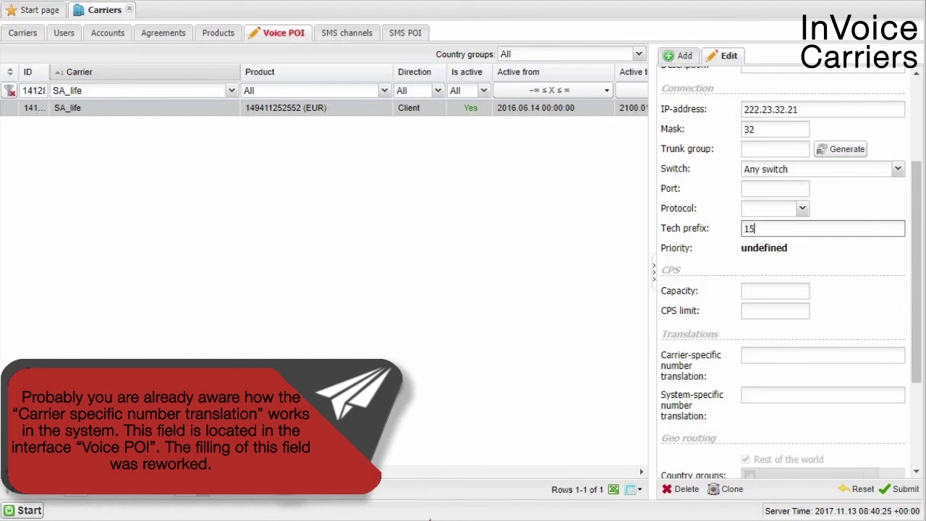
pyautogui.write('156#')
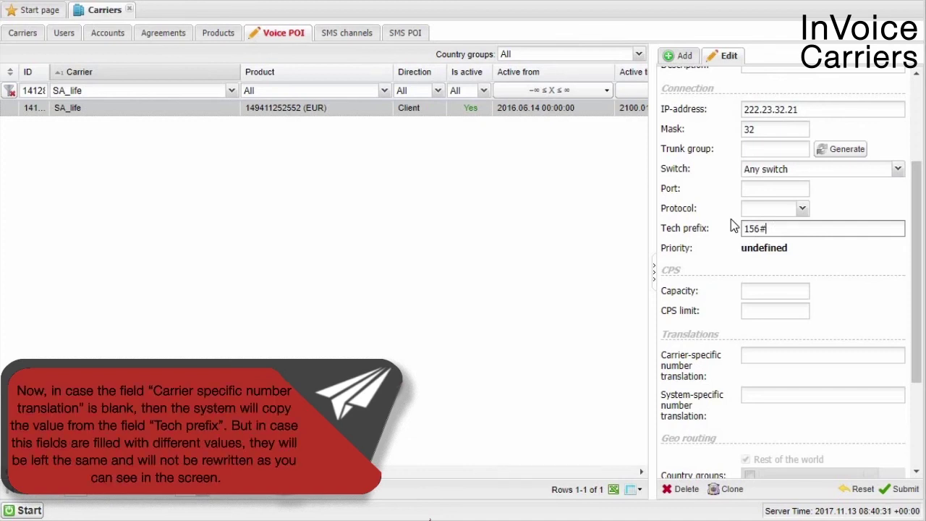
pyautogui.click(839, 362)
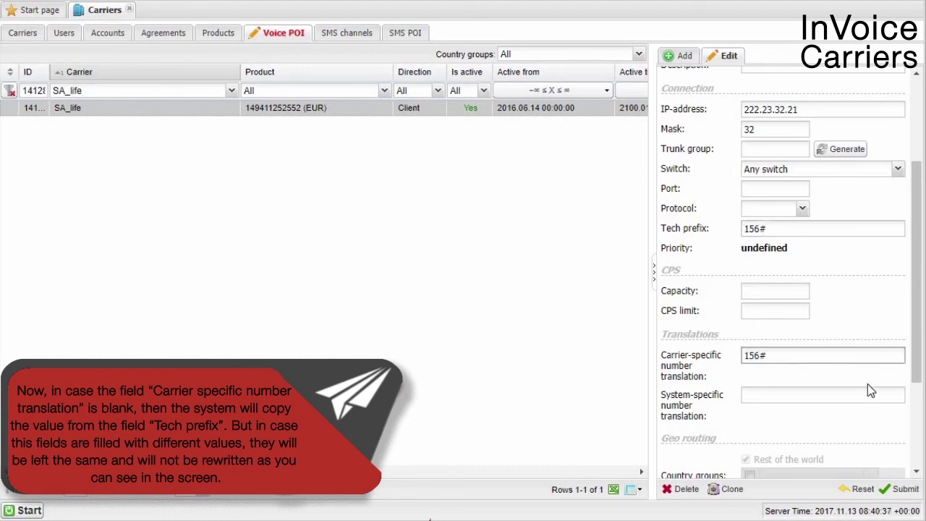
# Step: Change the carrier-specific number translation of the SA_life voice POI to 176# and submit the changes
pyautogui.click(764, 355)
pyautogui.press('BackSpace')
pyautogui.press('BackSpace')
pyautogui.write('76')
pyautogui.click(905, 489)
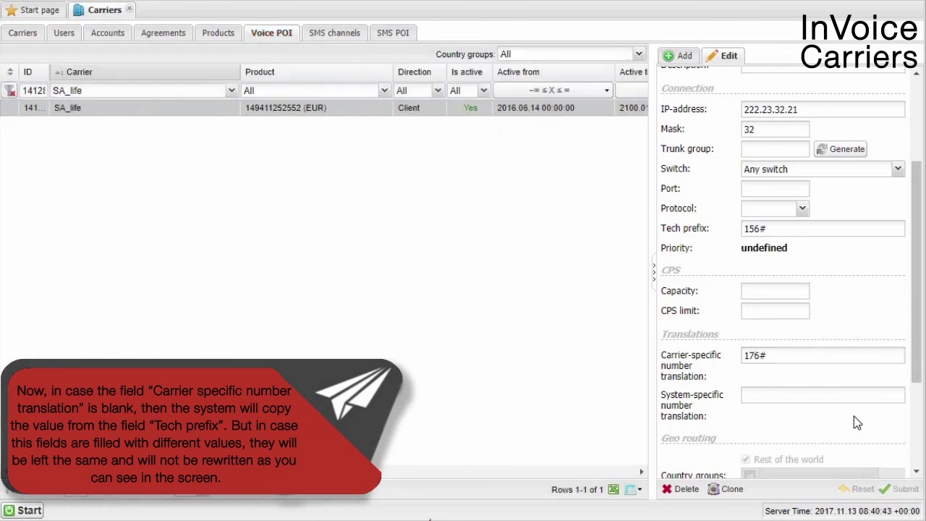